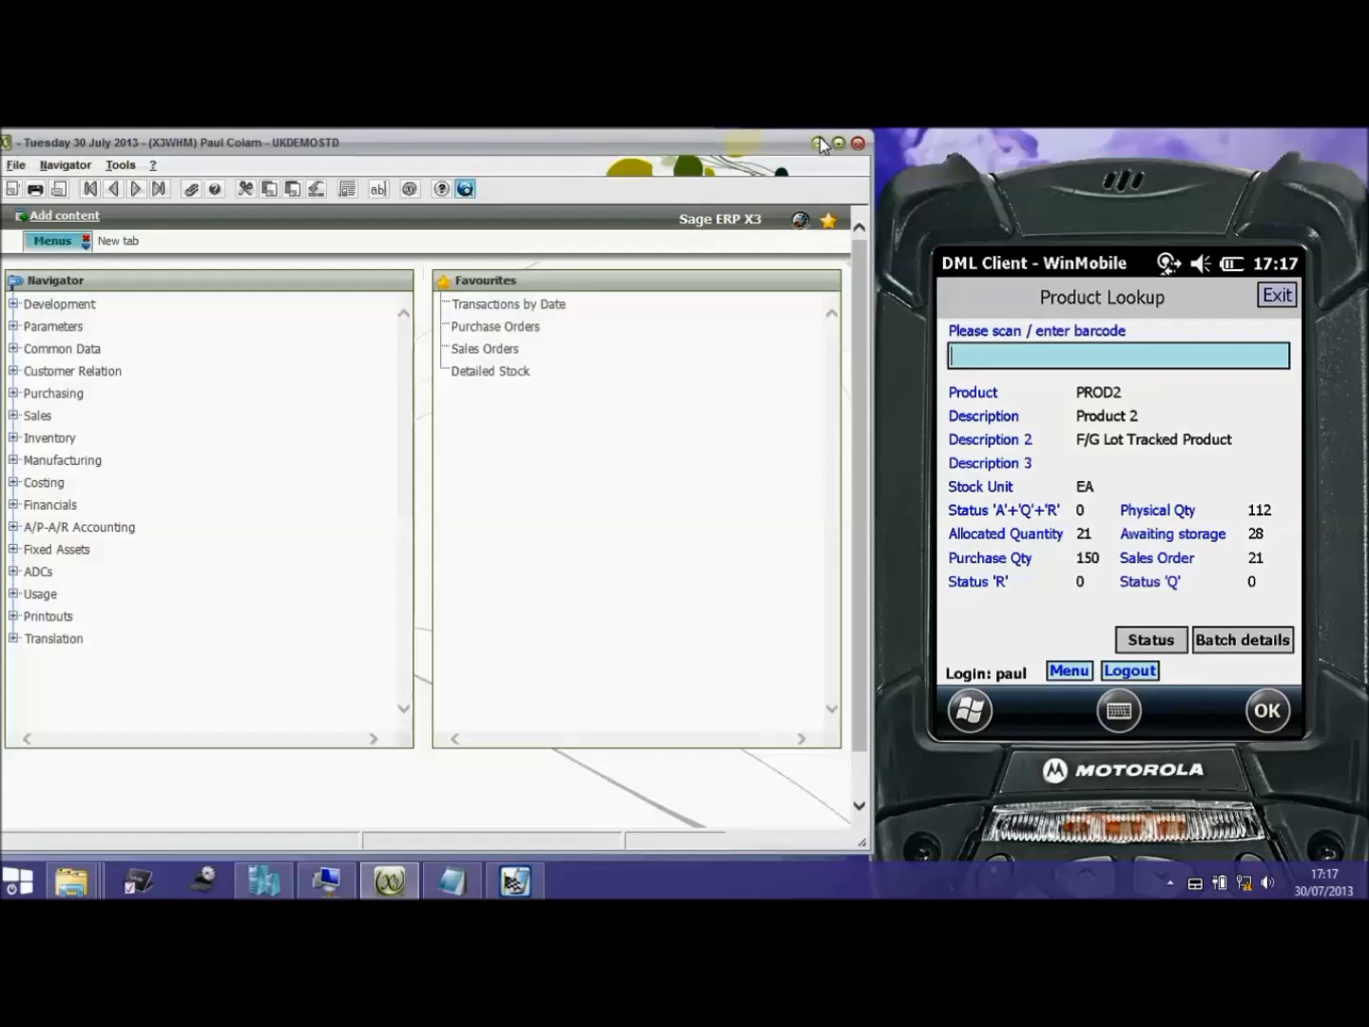
Step: Move focus from PROD2's product details to the Batch details option
{"action": "key", "text": "Tab"}
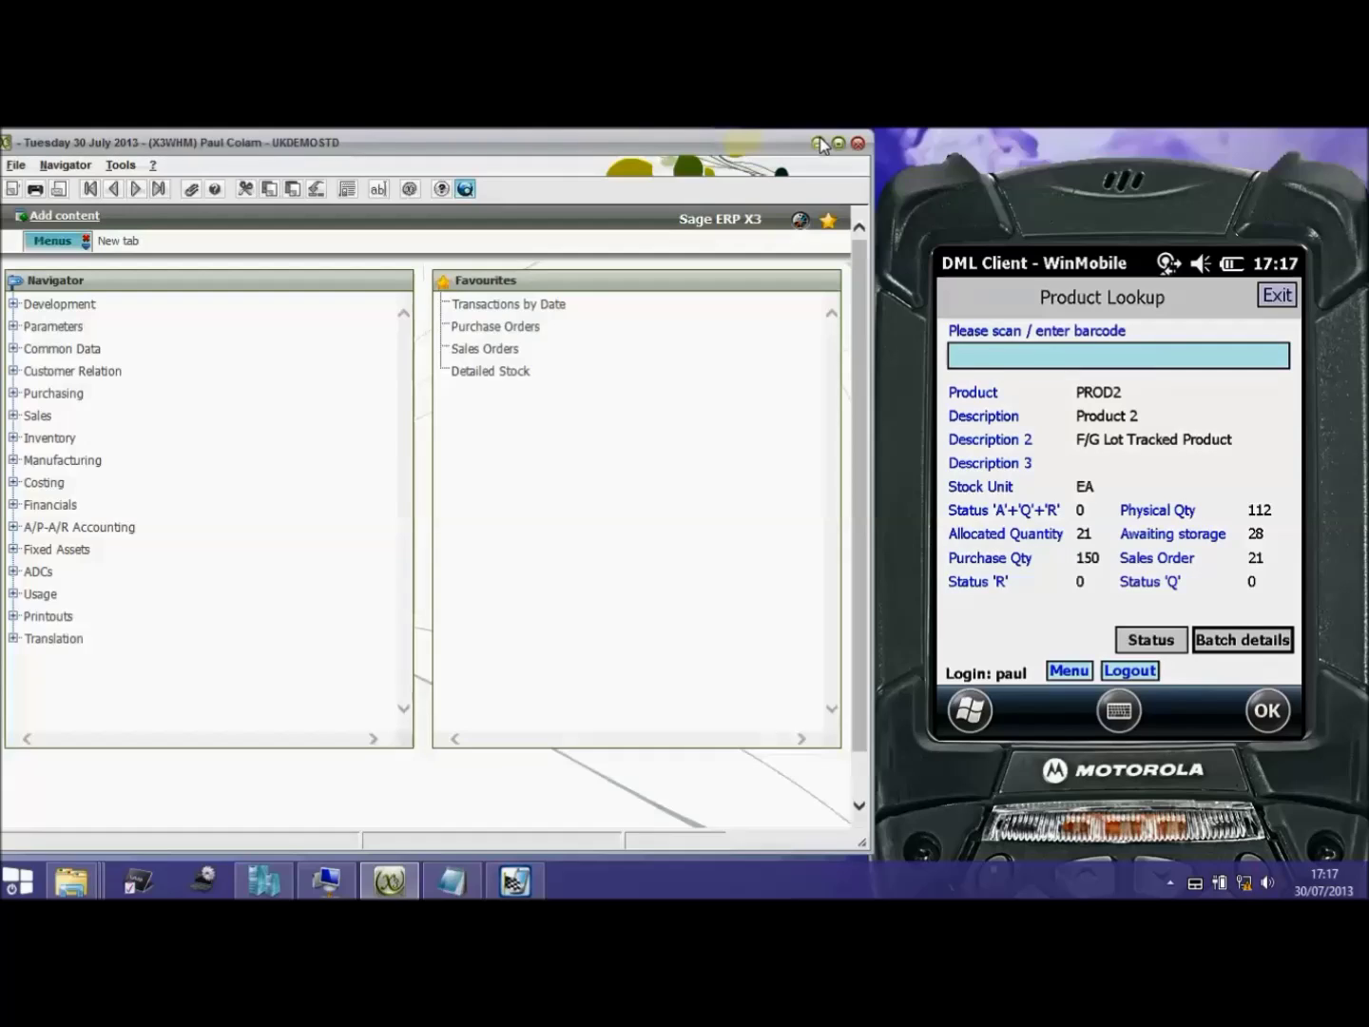
Step: Show PROD2's batch details sequenced by location and scroll through the DOCK and V110E rows
{"action": "key", "text": "Return"}
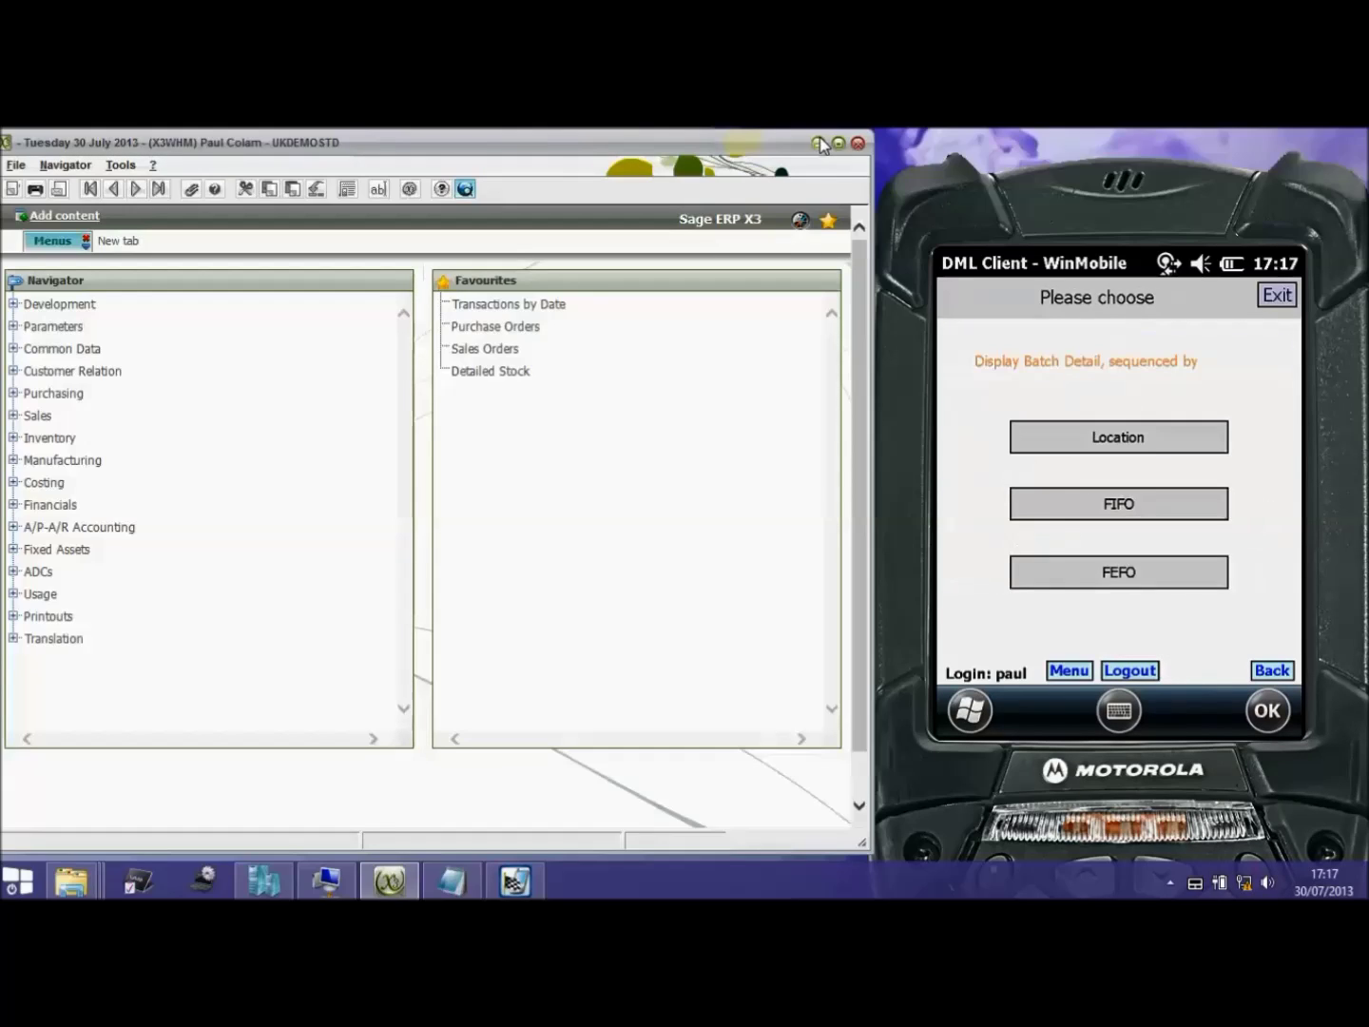
{"action": "key", "text": "Tab"}
{"action": "key", "text": "Return"}
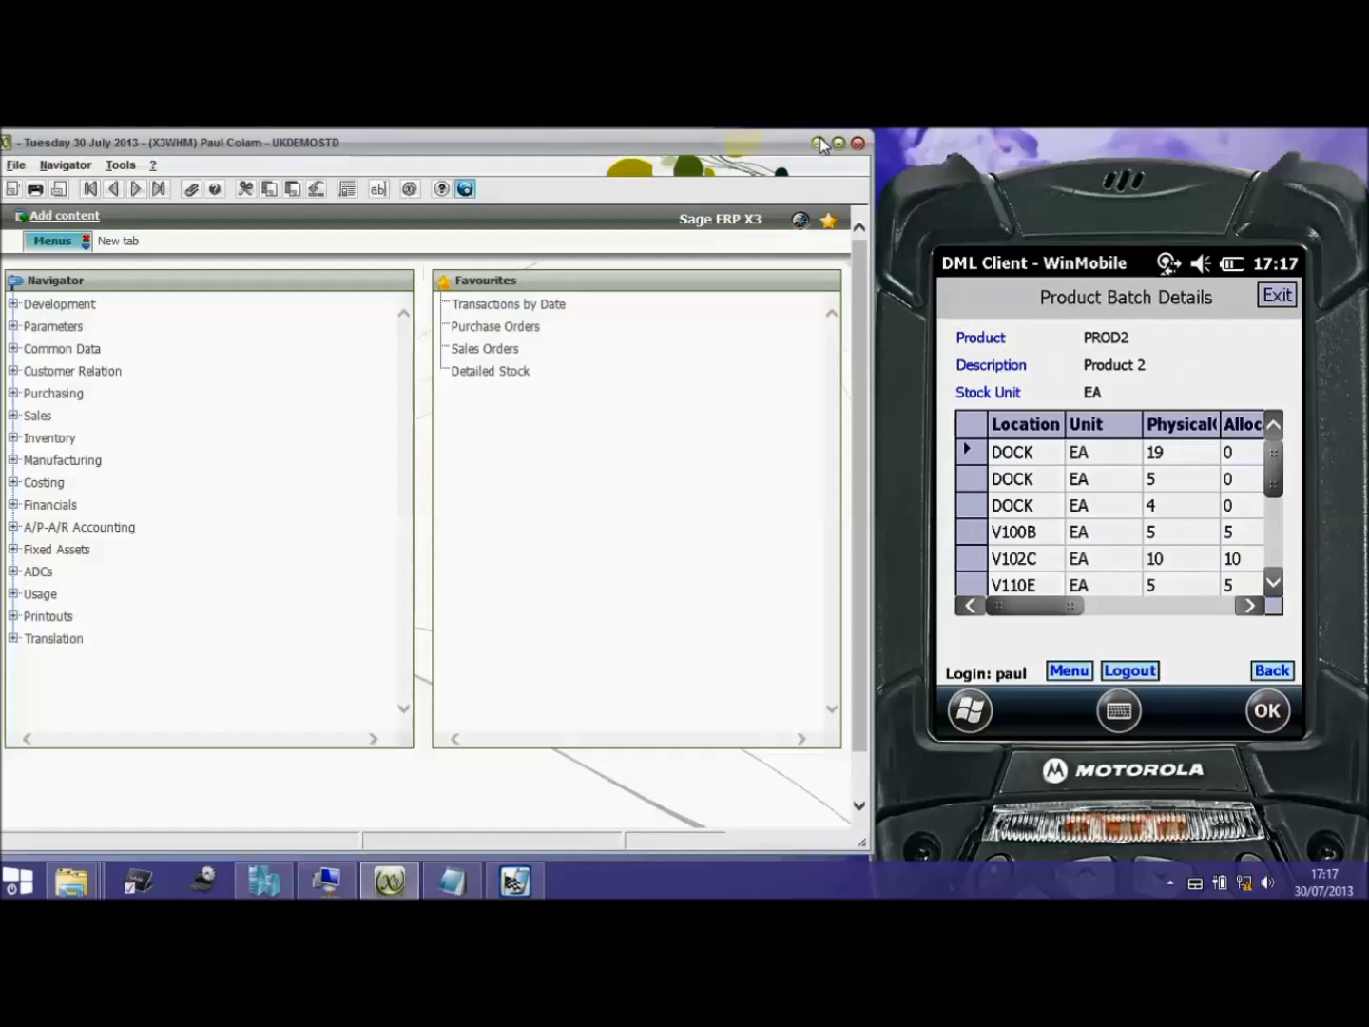
{"action": "key", "text": "Down"}
{"action": "key", "text": "Down"}
{"action": "key", "text": "Down"}
{"action": "key", "text": "Down"}
{"action": "key", "text": "Down"}
{"action": "key", "text": "Down"}
{"action": "key", "text": "Down"}
{"action": "key", "text": "Down"}
{"action": "key", "text": "Down"}
{"action": "key", "text": "Down"}
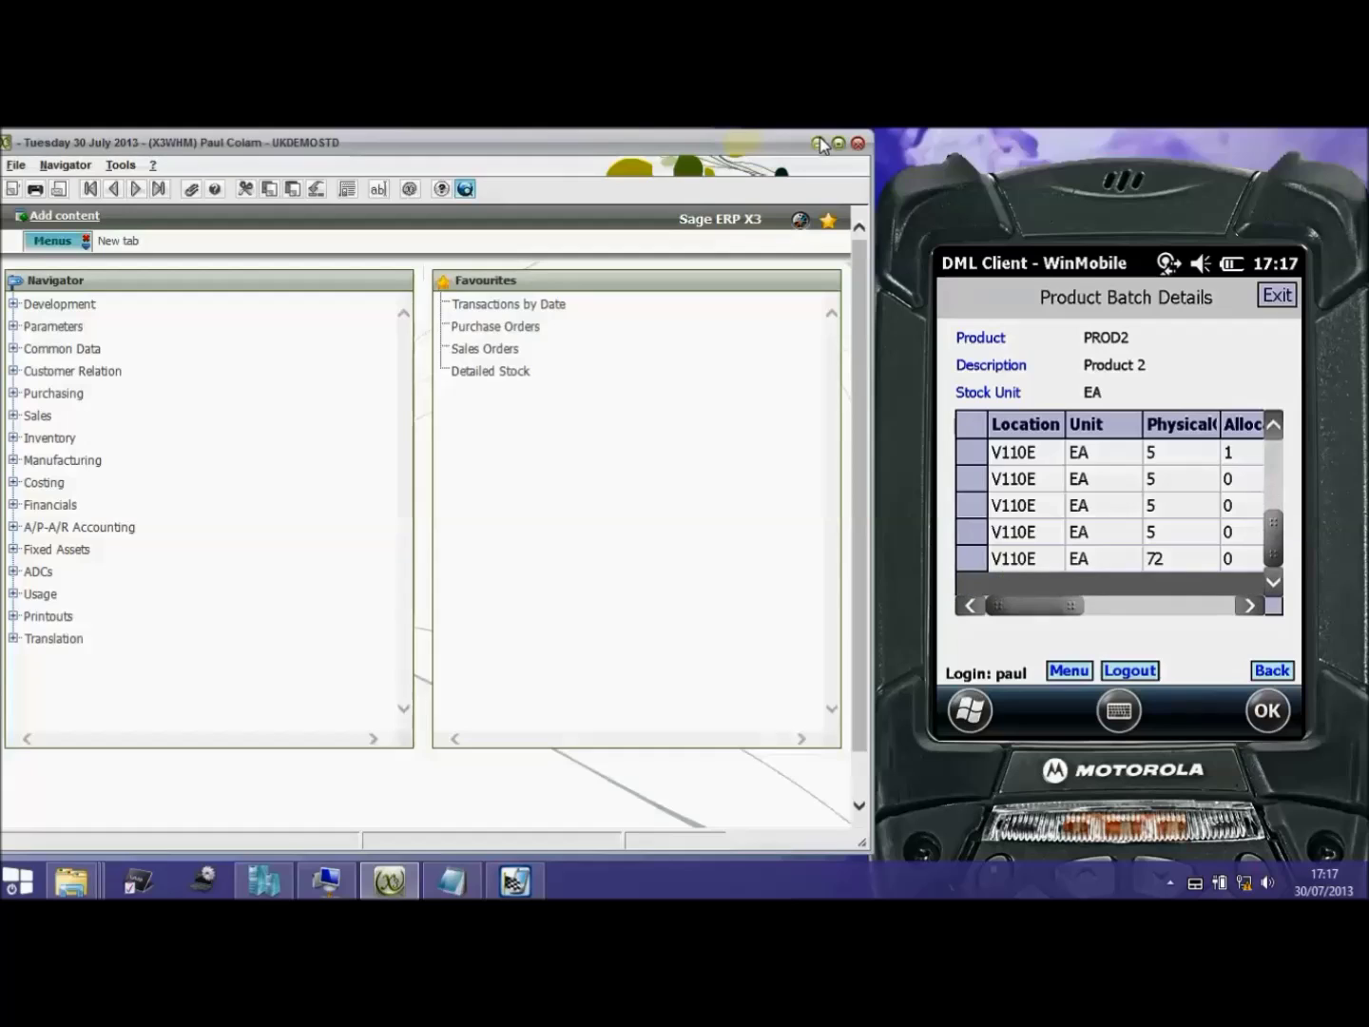
{"action": "key", "text": "Right"}
{"action": "key", "text": "Right"}
{"action": "key", "text": "Right"}
{"action": "key", "text": "Right"}
{"action": "key", "text": "Right"}
{"action": "key", "text": "Right"}
{"action": "key", "text": "Left"}
{"action": "key", "text": "Left"}
{"action": "key", "text": "Left"}
{"action": "key", "text": "Left"}
{"action": "key", "text": "Left"}
{"action": "key", "text": "Left"}
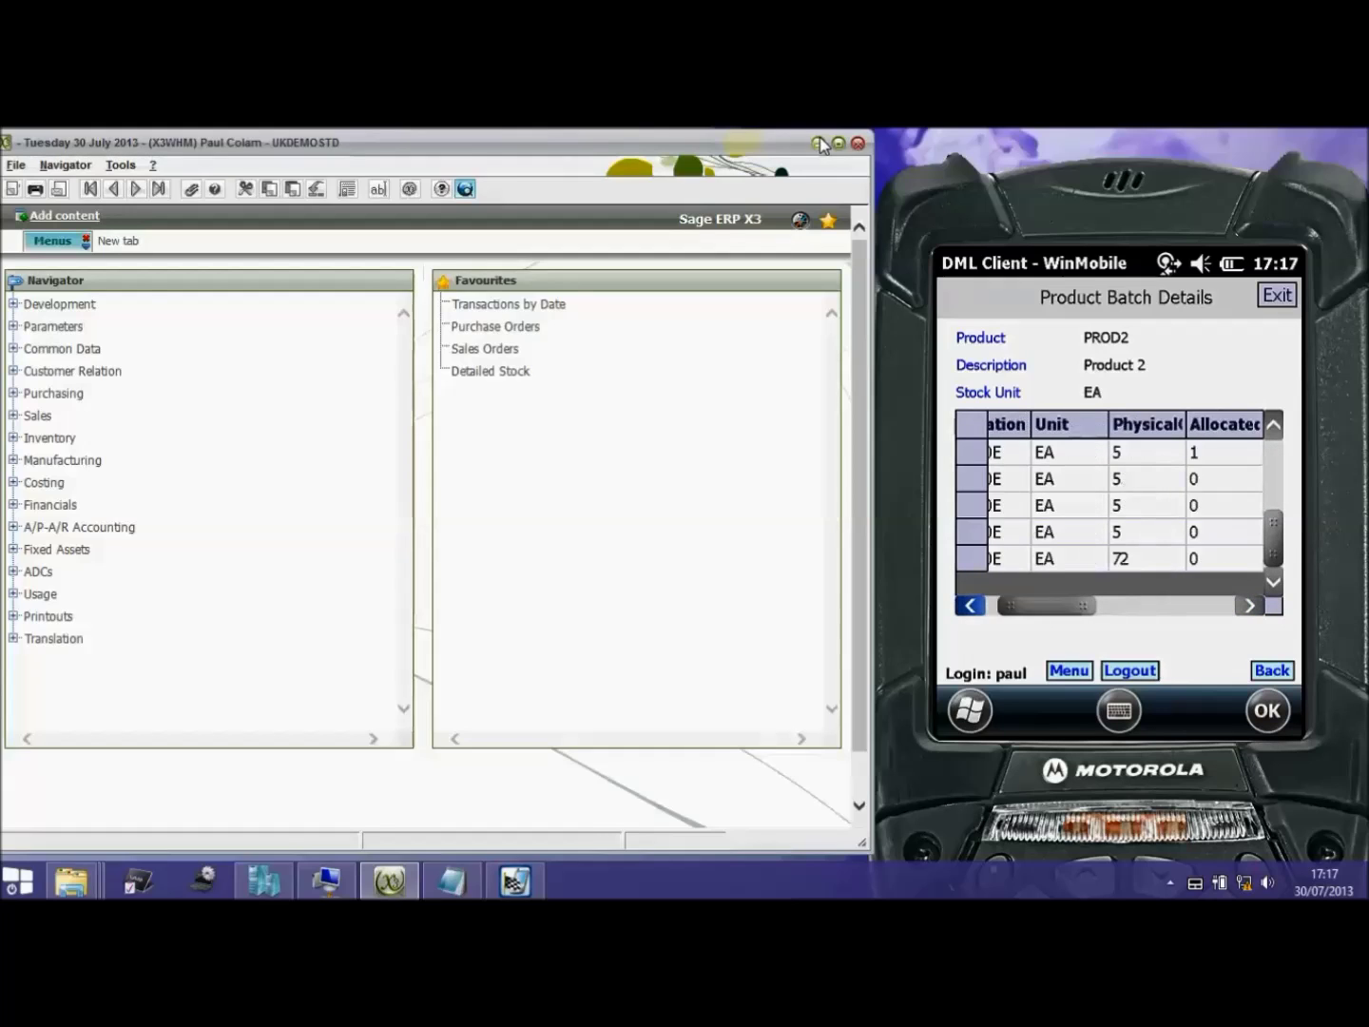
{"action": "key", "text": "Up"}
{"action": "key", "text": "Up"}
{"action": "key", "text": "Up"}
{"action": "key", "text": "Up"}
{"action": "key", "text": "Up"}
{"action": "key", "text": "Up"}
{"action": "key", "text": "Up"}
{"action": "key", "text": "Up"}
{"action": "key", "text": "Up"}
{"action": "key", "text": "Up"}
{"action": "key", "text": "Up"}
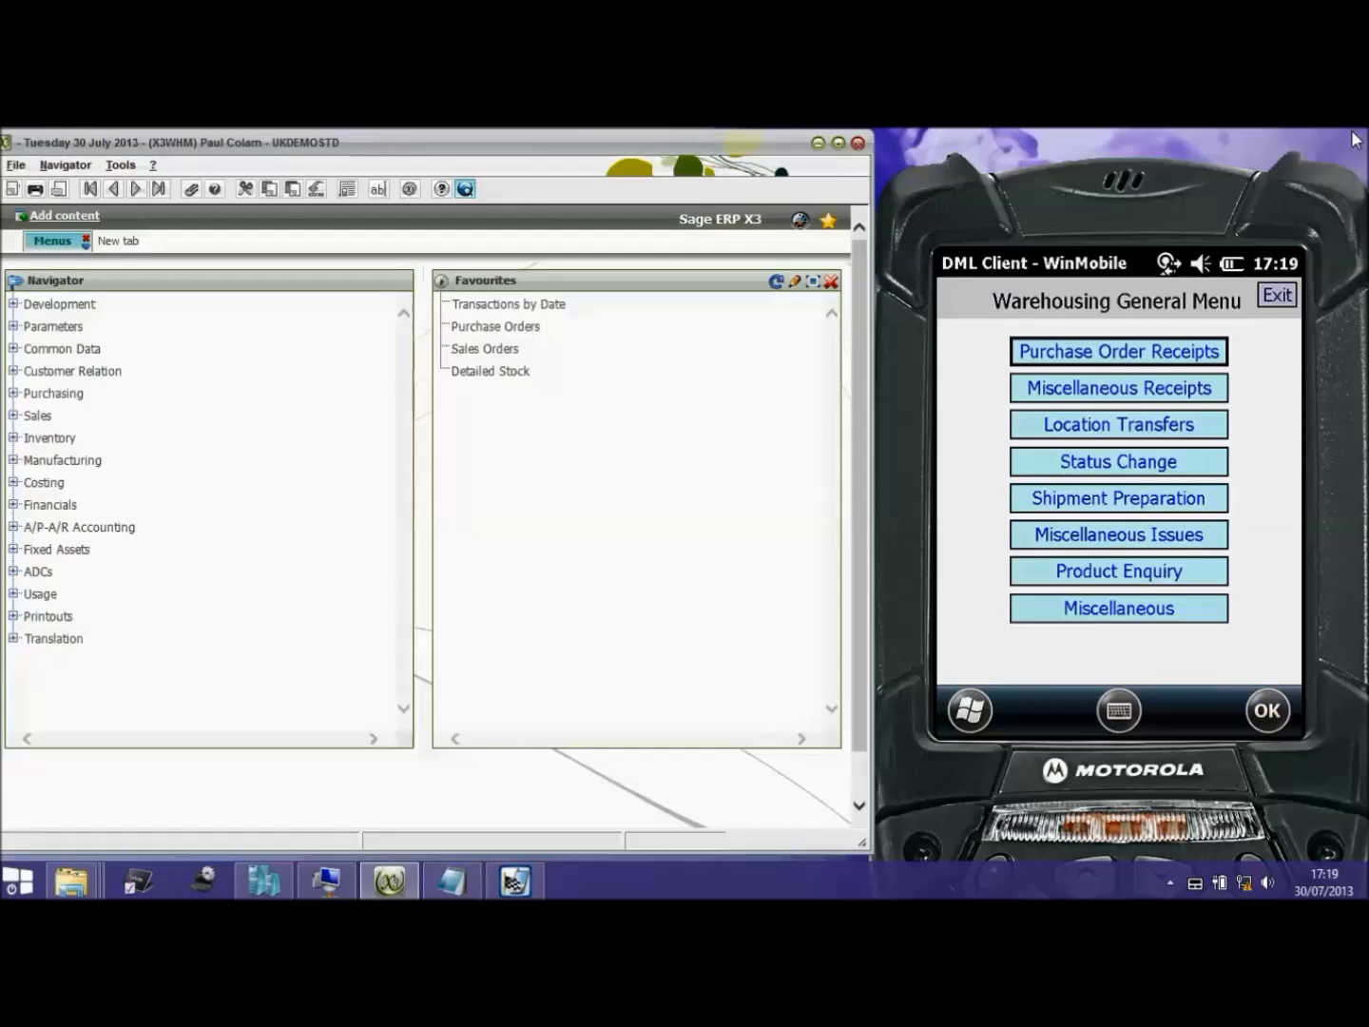
Step: Open Purchase Order Receipts and choose Supplier as the order selection method
{"action": "key", "text": "Return"}
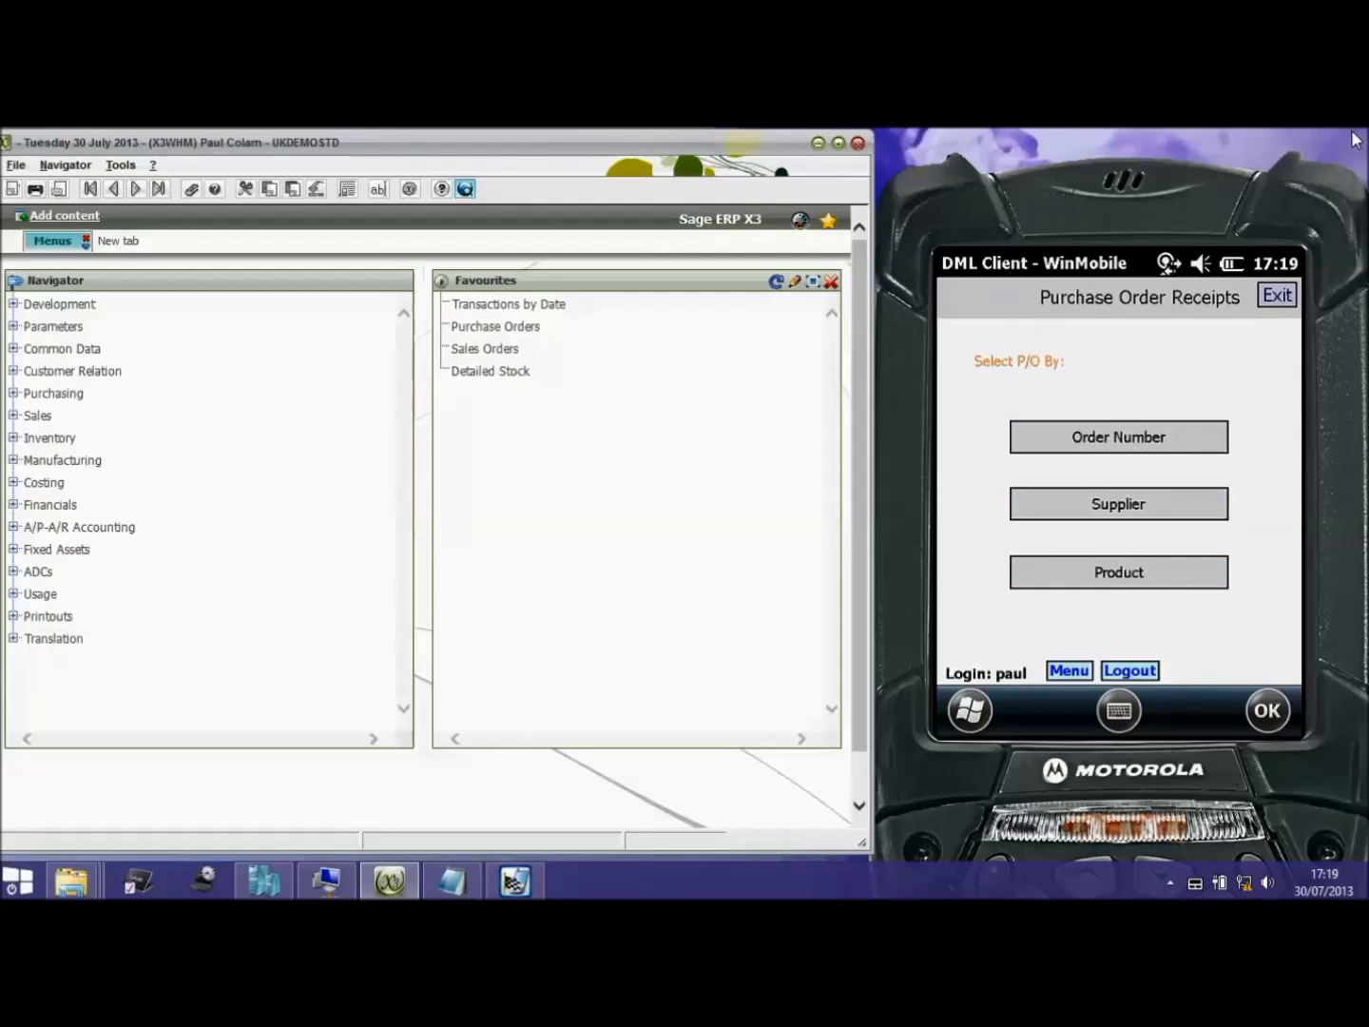
{"action": "key", "text": "Down"}
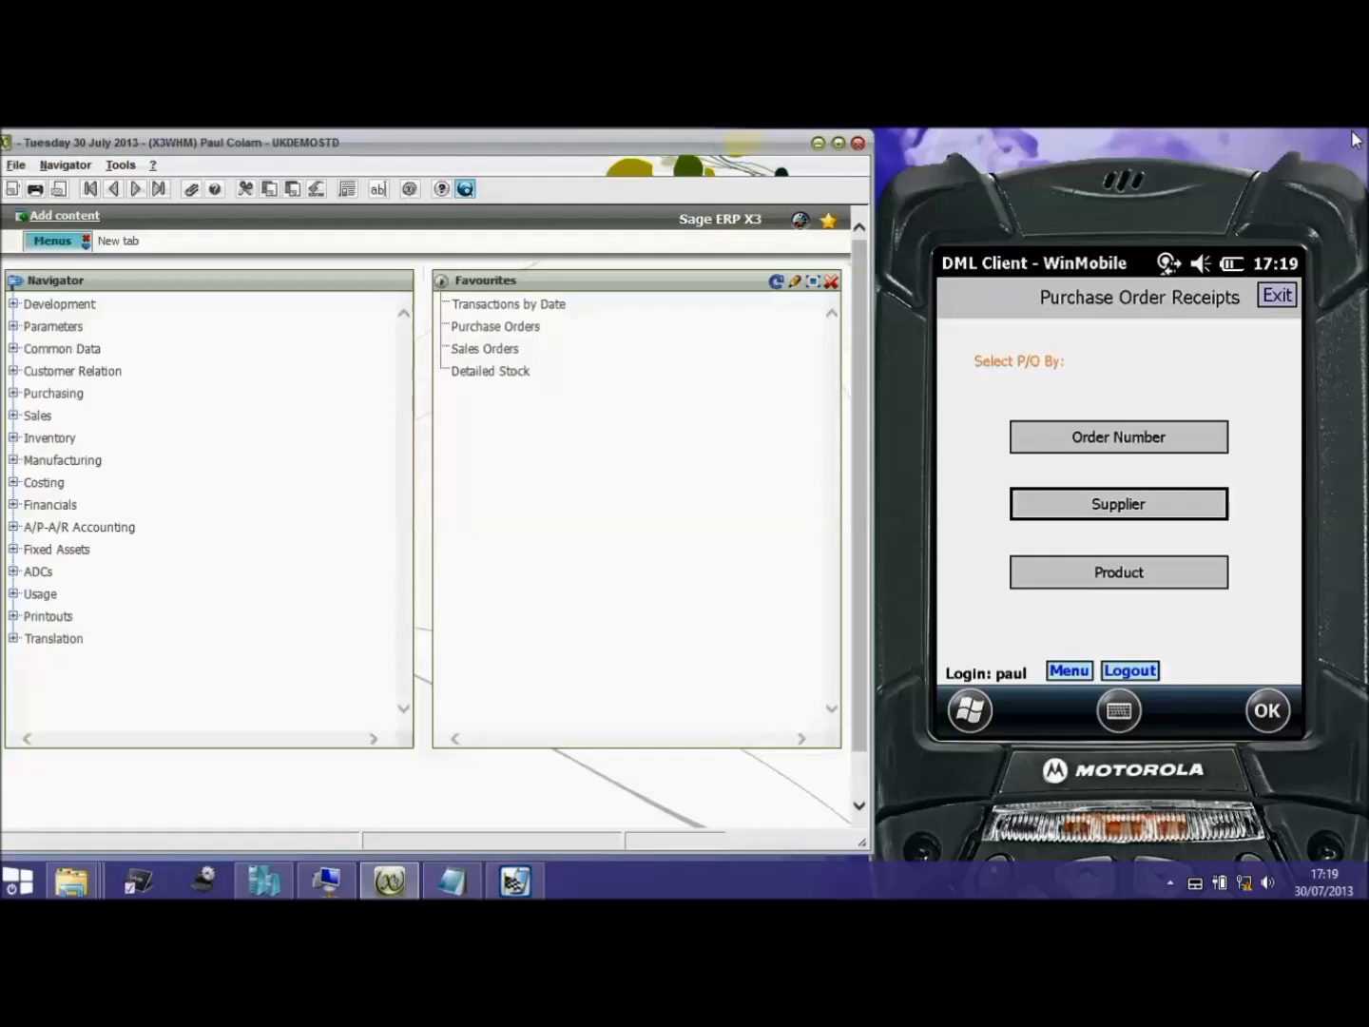
{"action": "key", "text": "Return"}
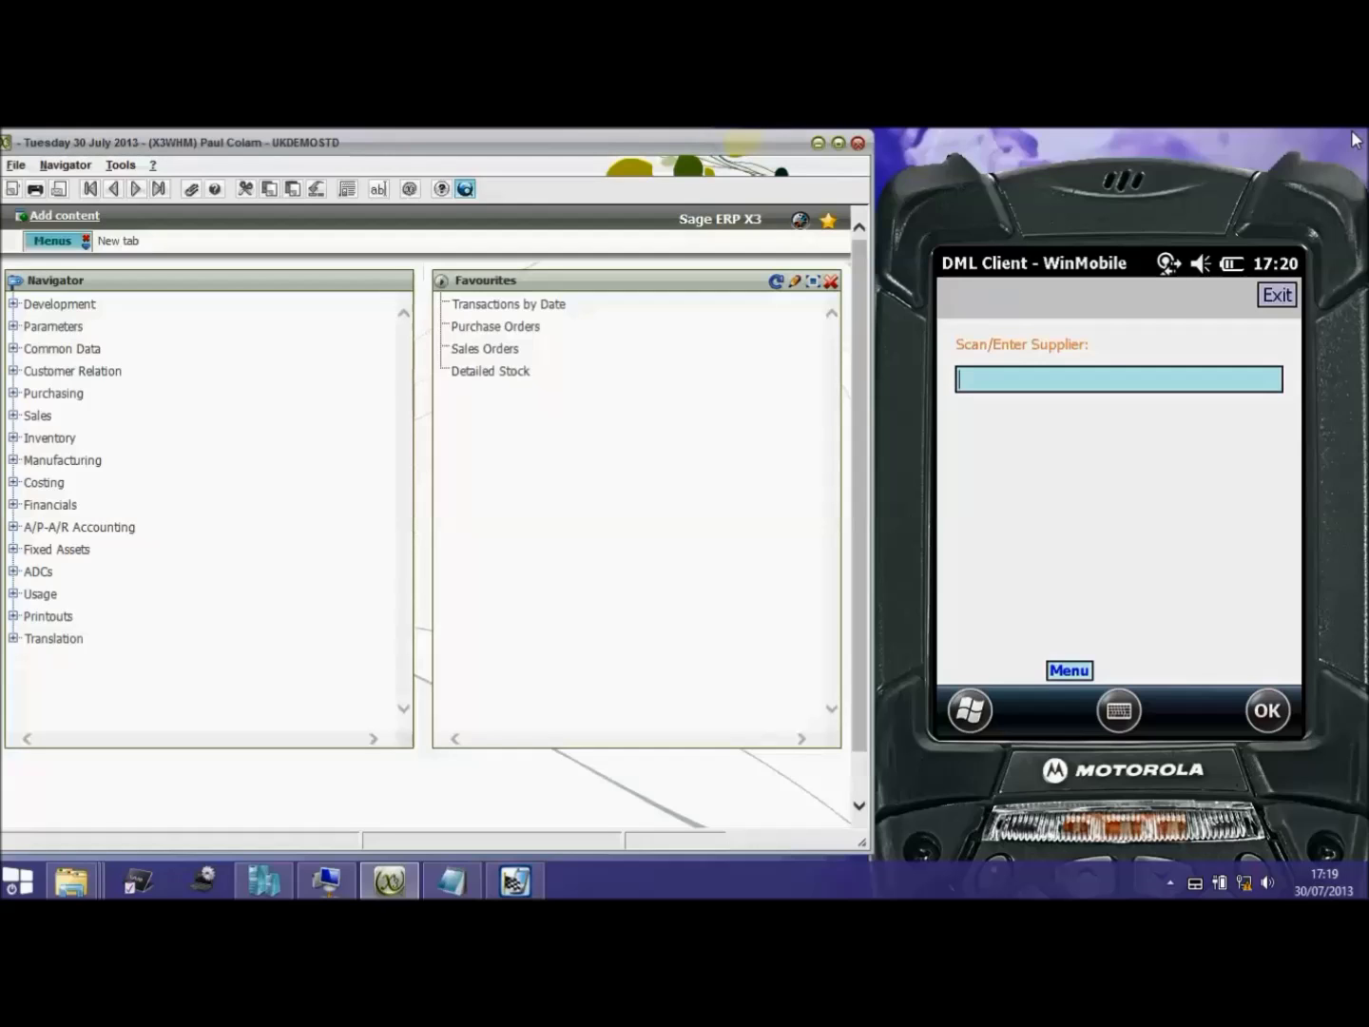
Step: Pick SUP02's awaiting order line for BMSMN00103 into DOCK and enter quantity 5
{"action": "key", "text": "Return"}
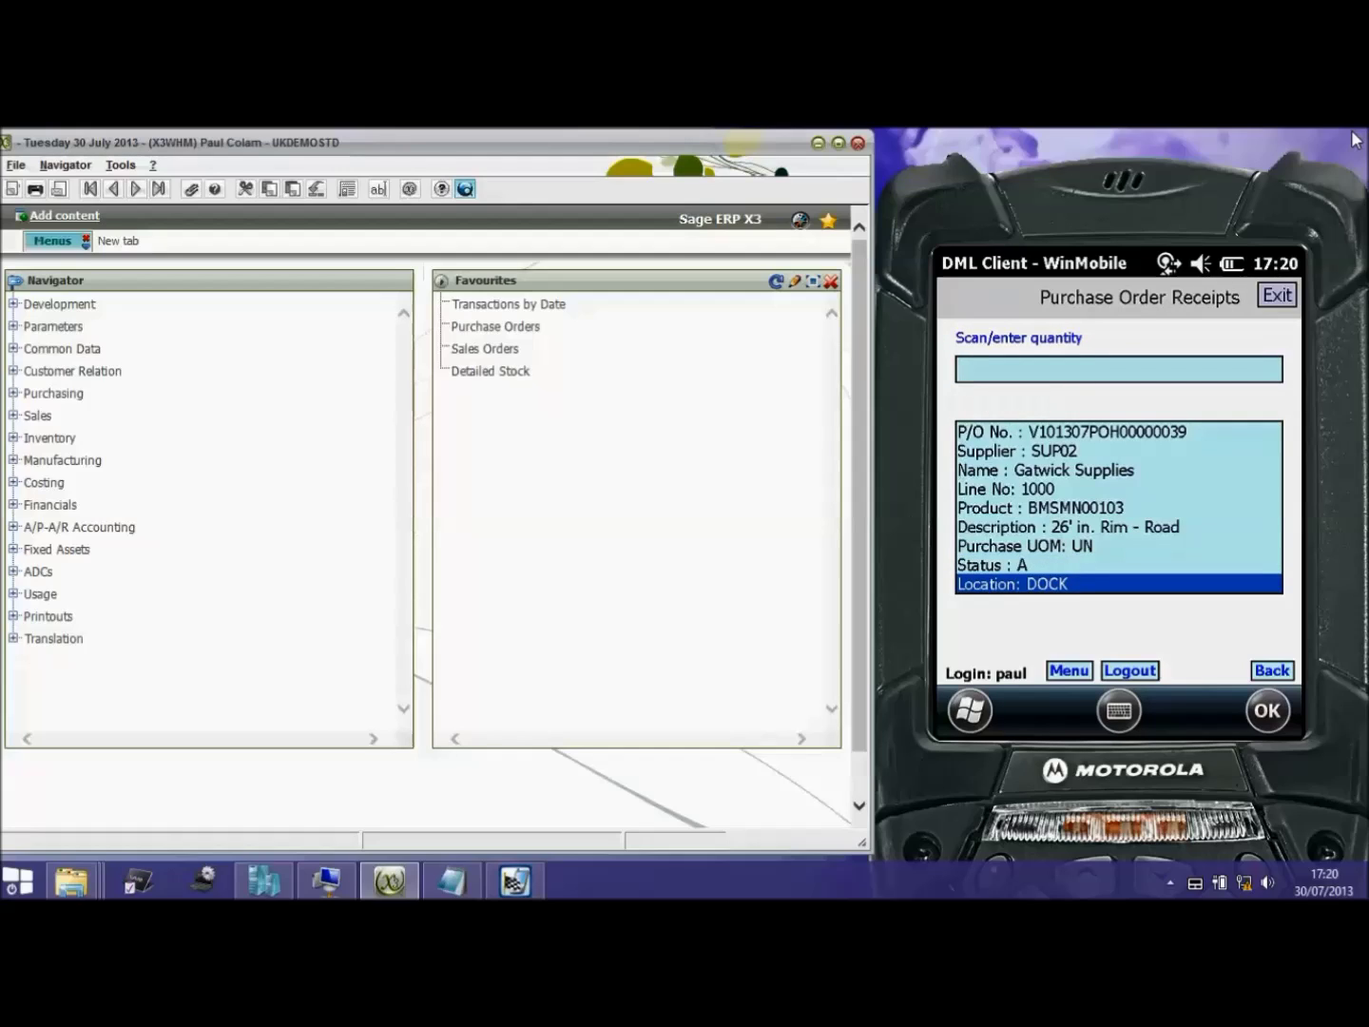
{"action": "type", "text": "5"}
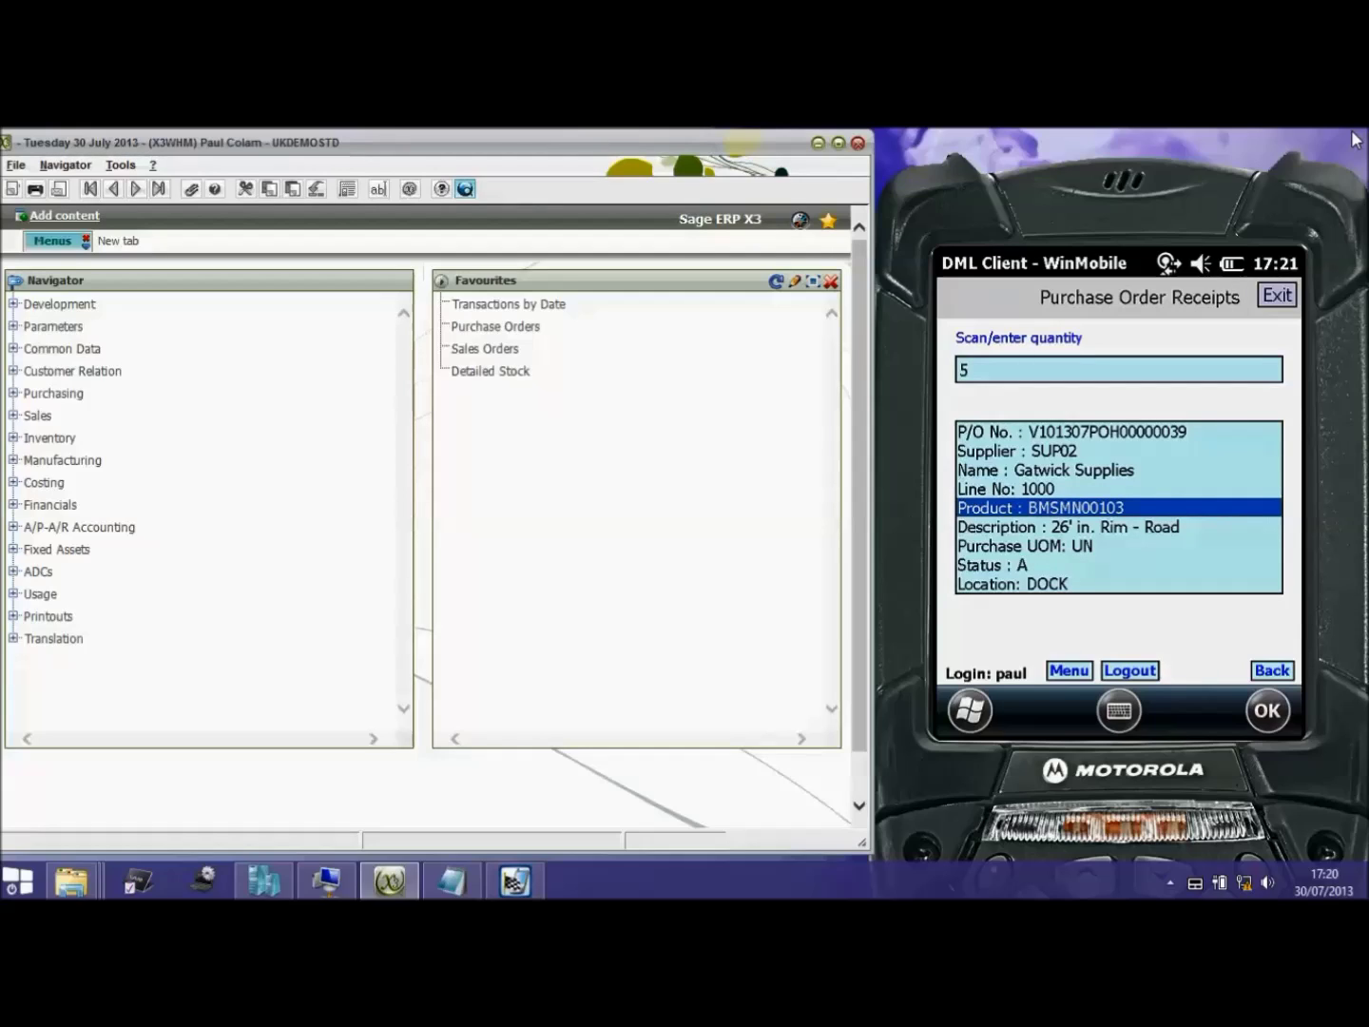
Step: Submit quantity 5, confirm and post the BMSMN00103 receipt, and acknowledge Posting Successful
{"action": "key", "text": "Return"}
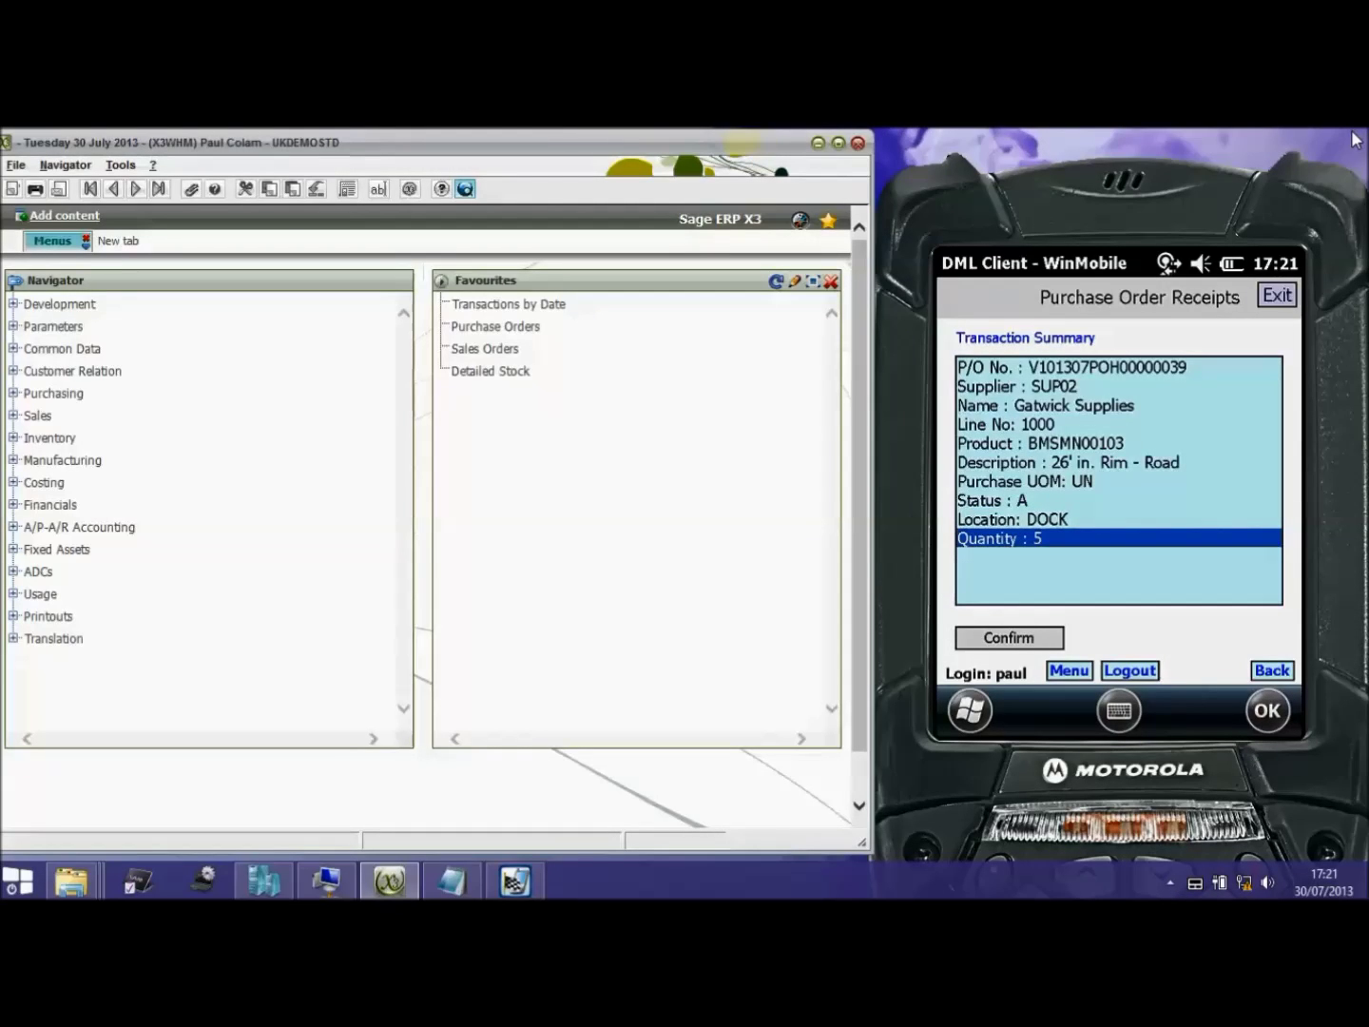
{"action": "key", "text": "Tab"}
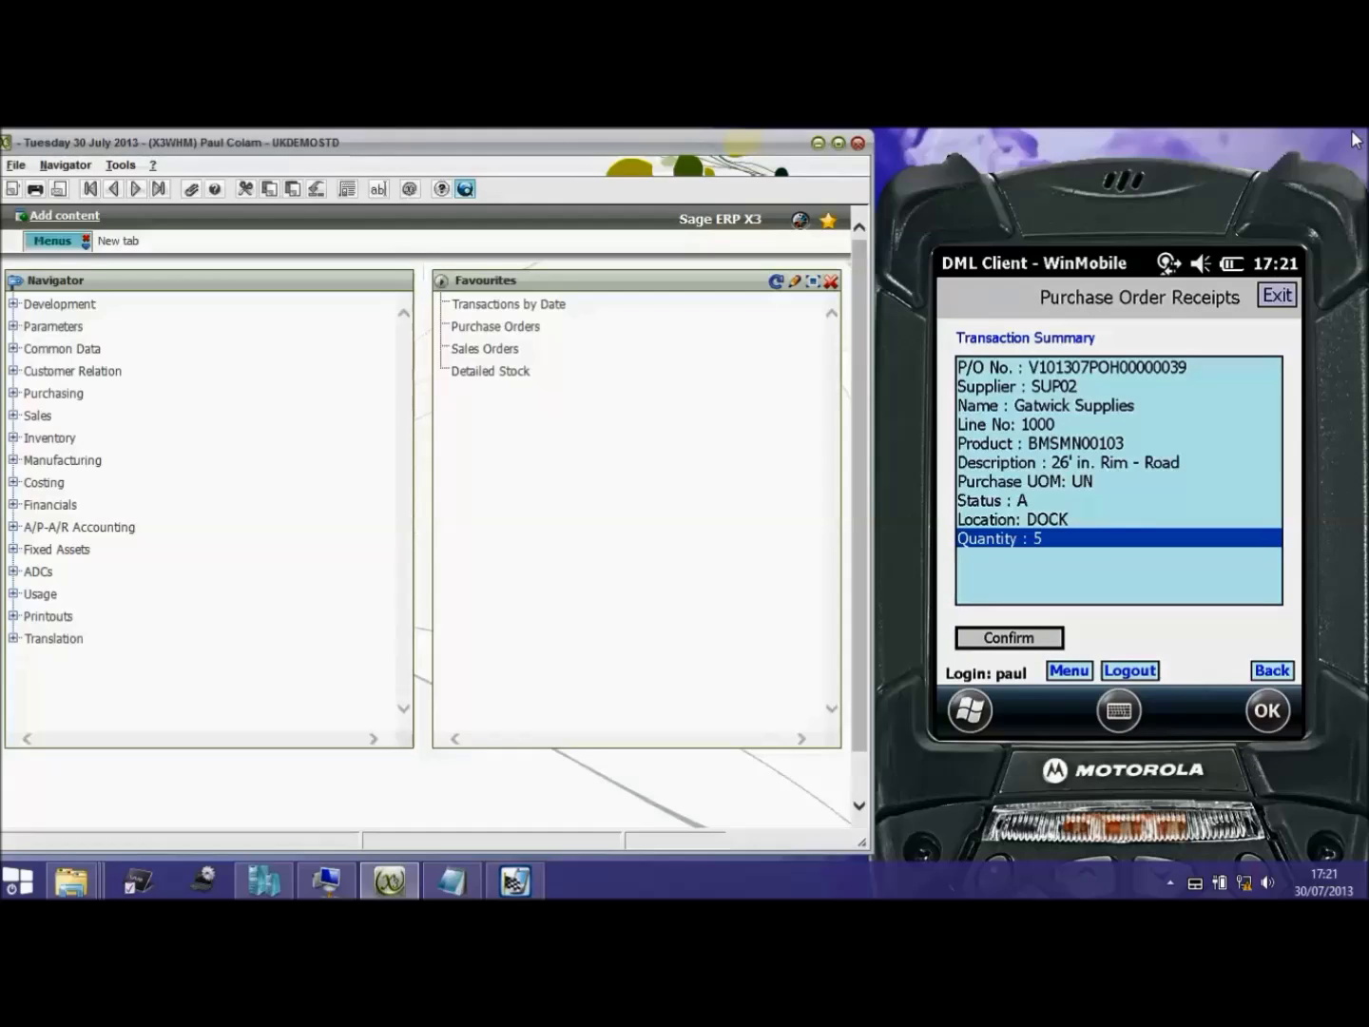
{"action": "key", "text": "Return"}
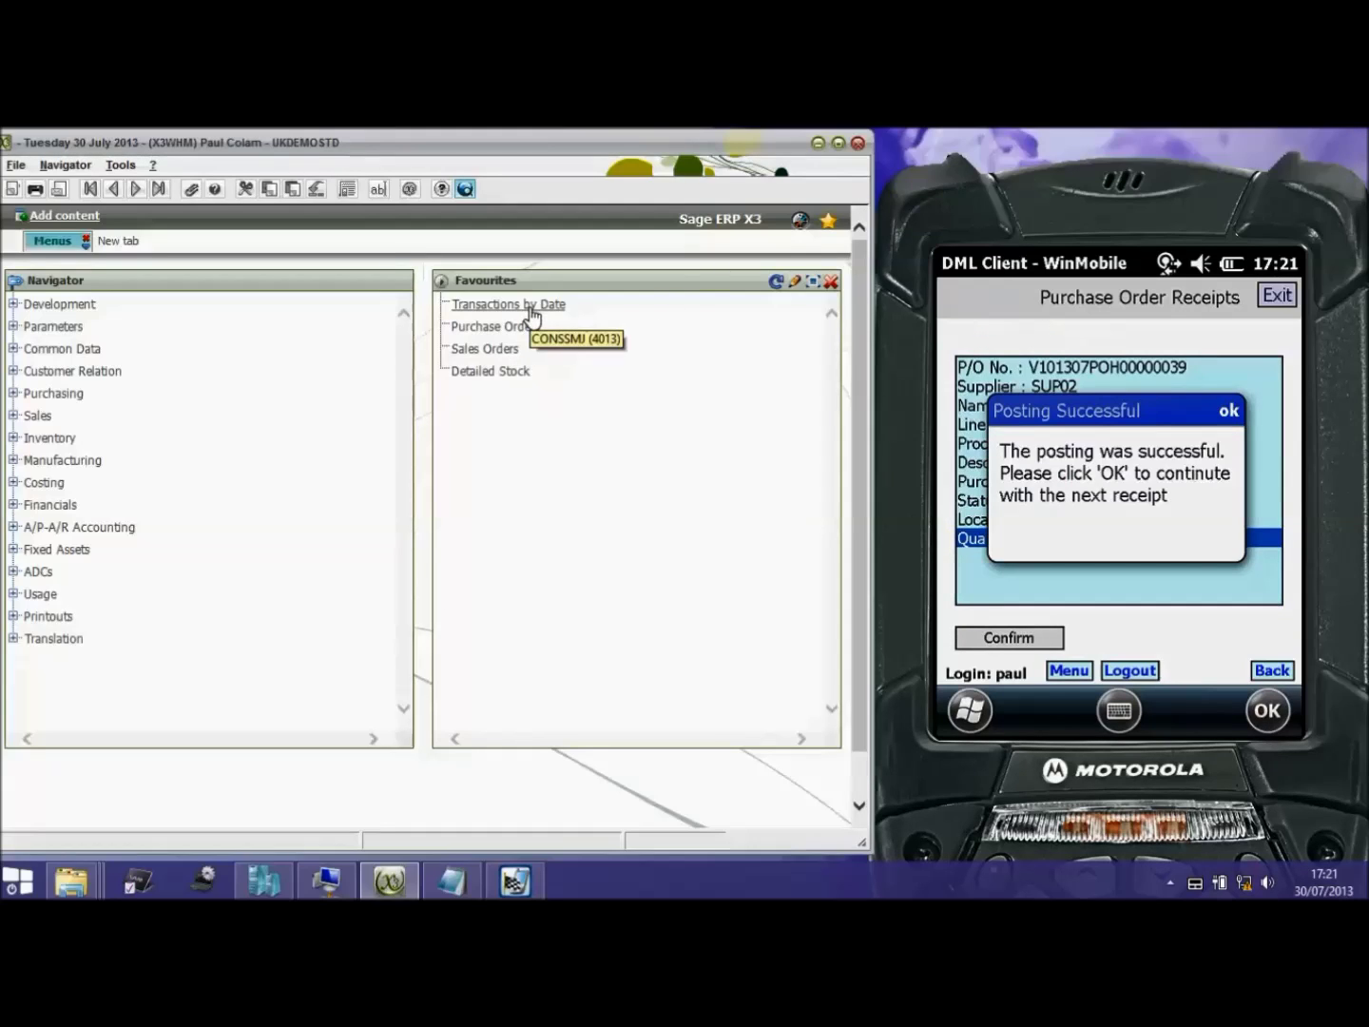
{"action": "key", "text": "Return"}
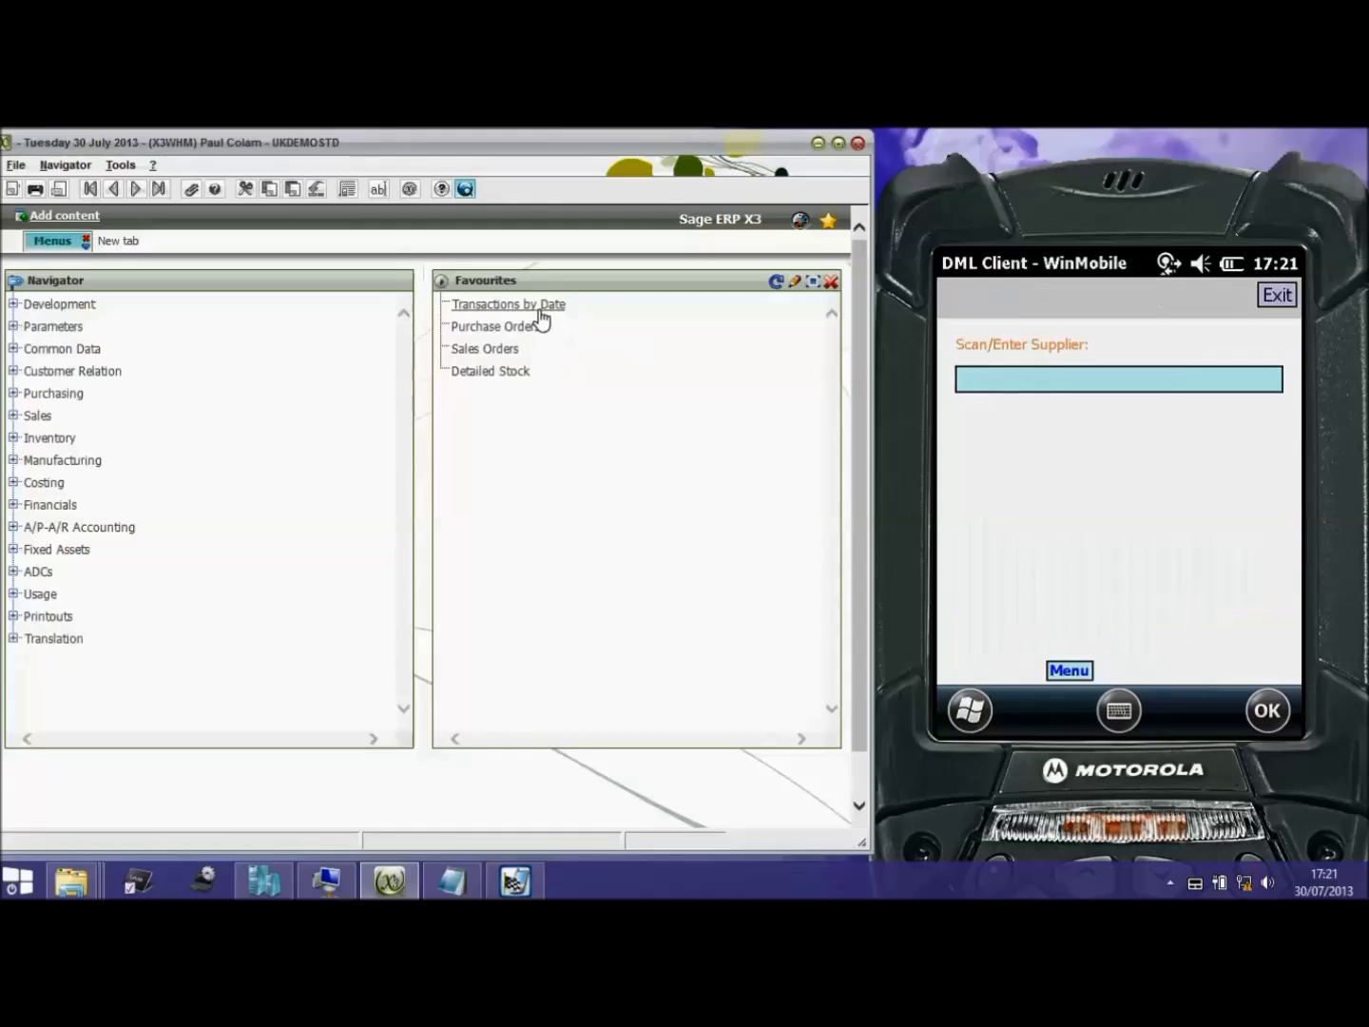
Step: Run the Transactions by Date enquiry for site V10 to list the day's transactions
{"action": "left_click", "coordinate": [539, 306]}
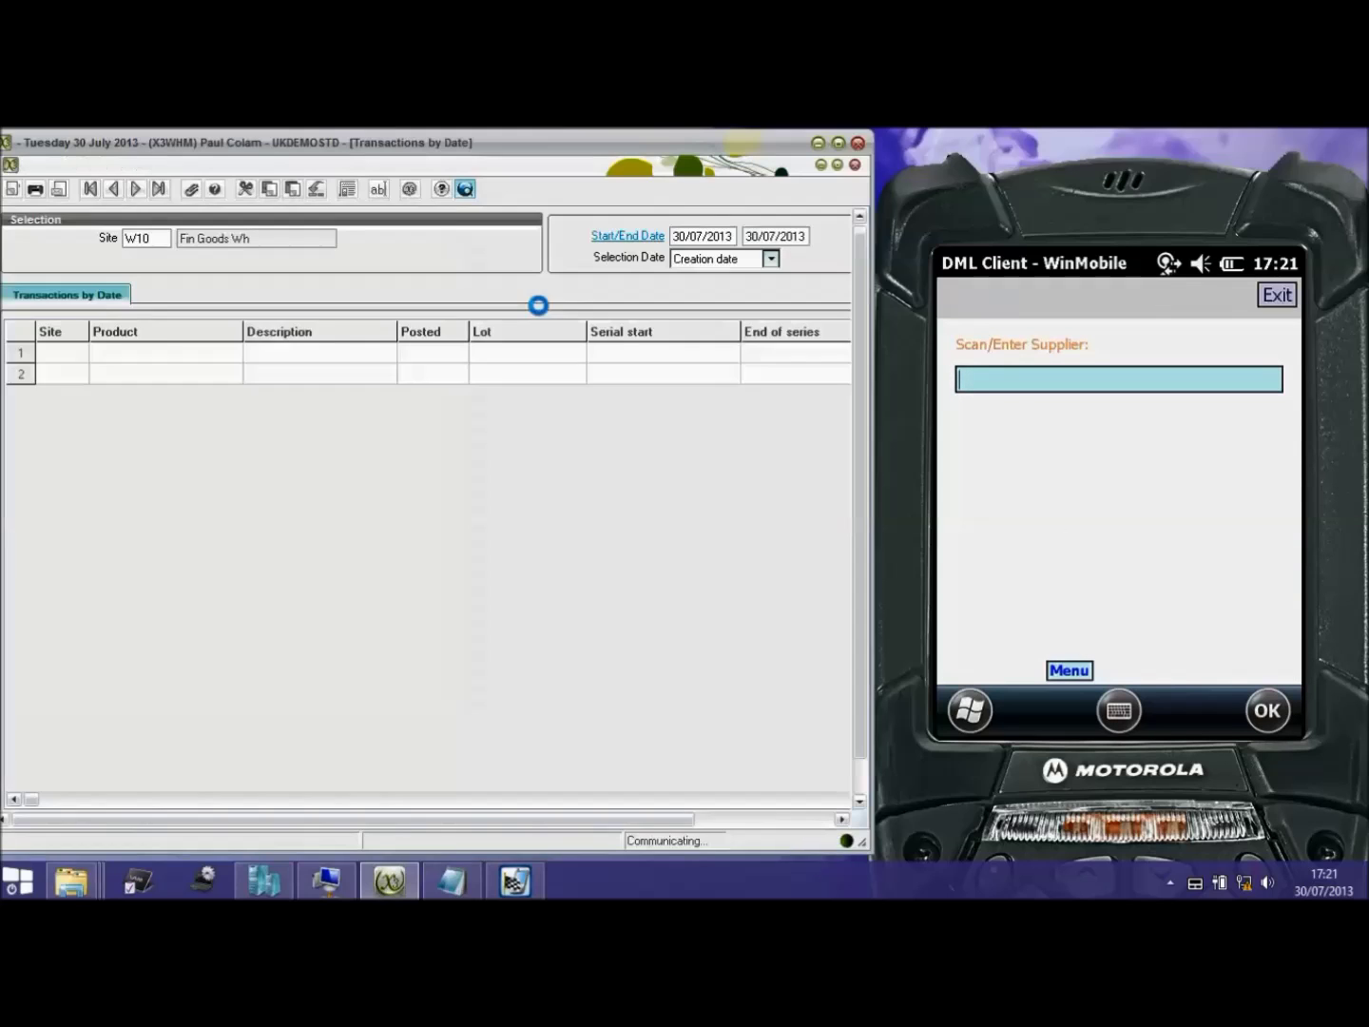
{"action": "type", "text": "V10"}
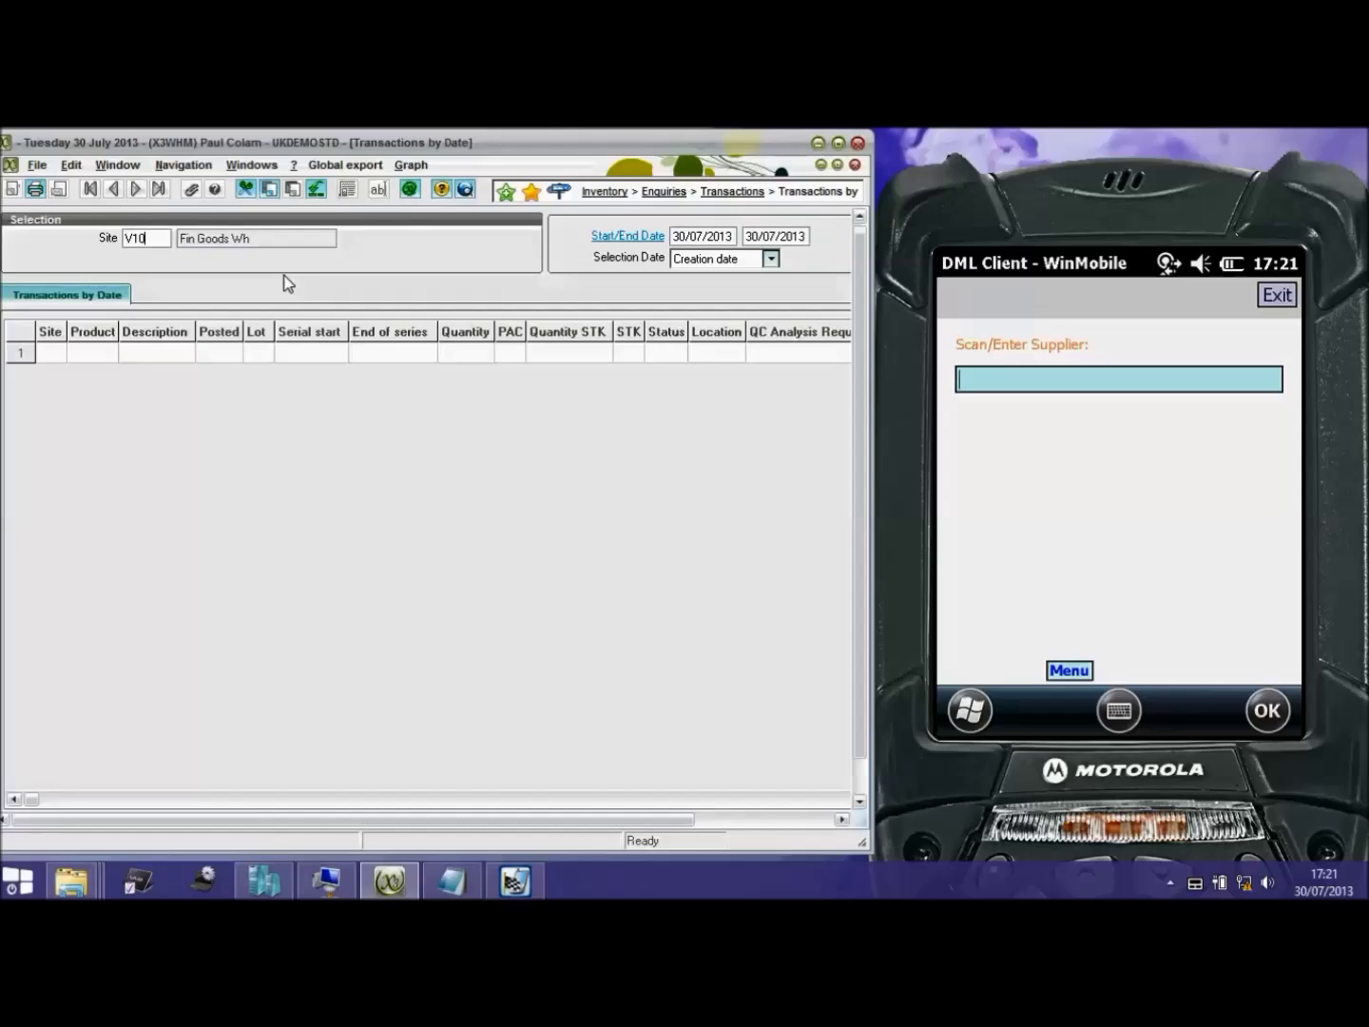
{"action": "key", "text": "Tab"}
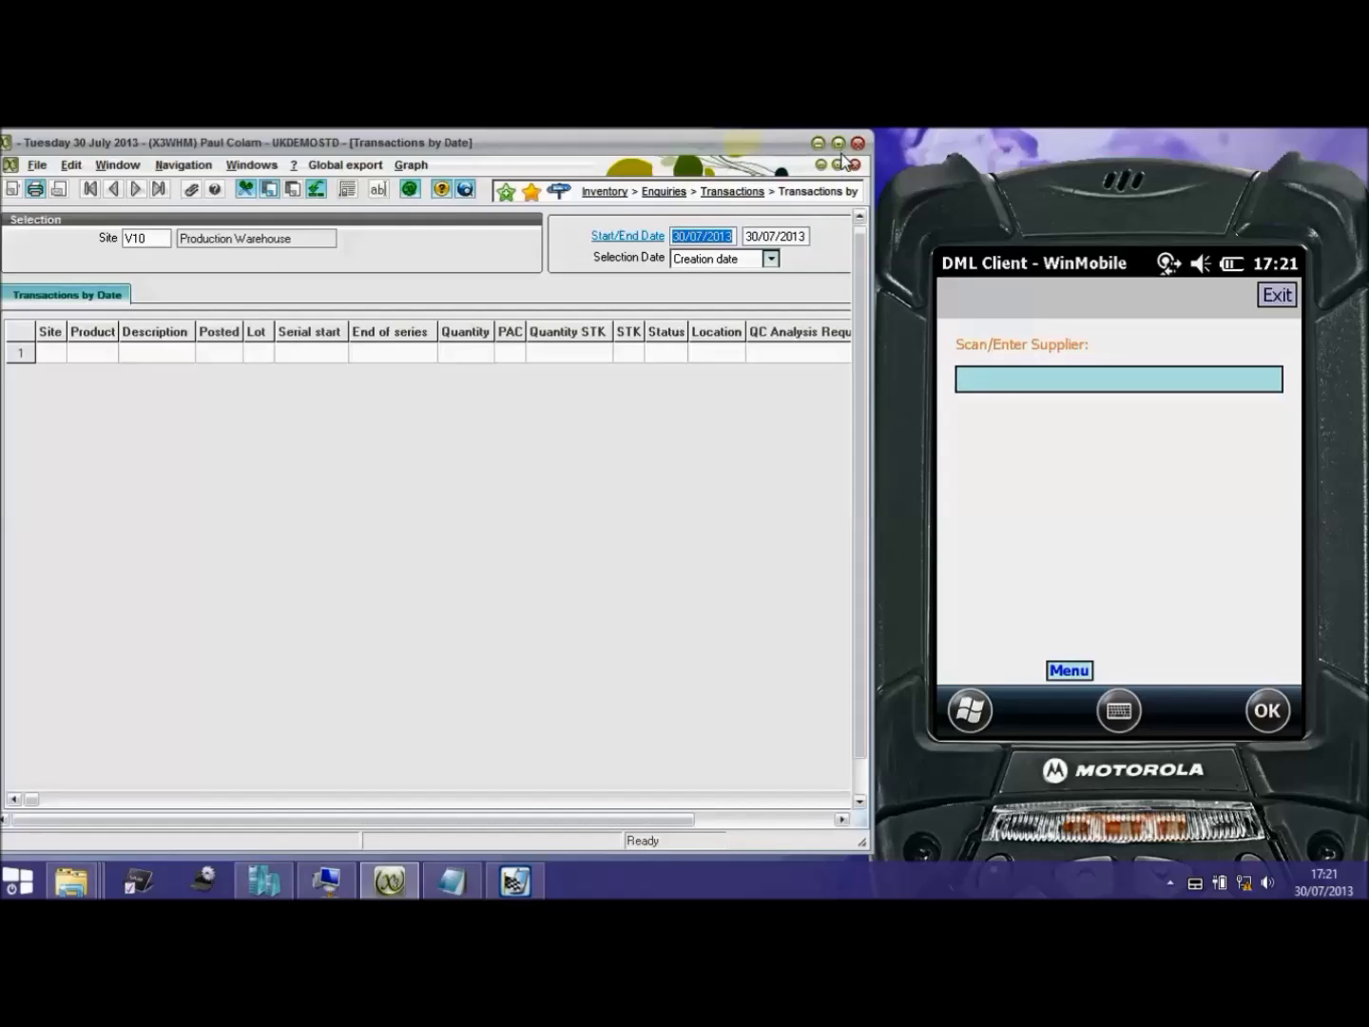
{"action": "left_click", "coordinate": [860, 802]}
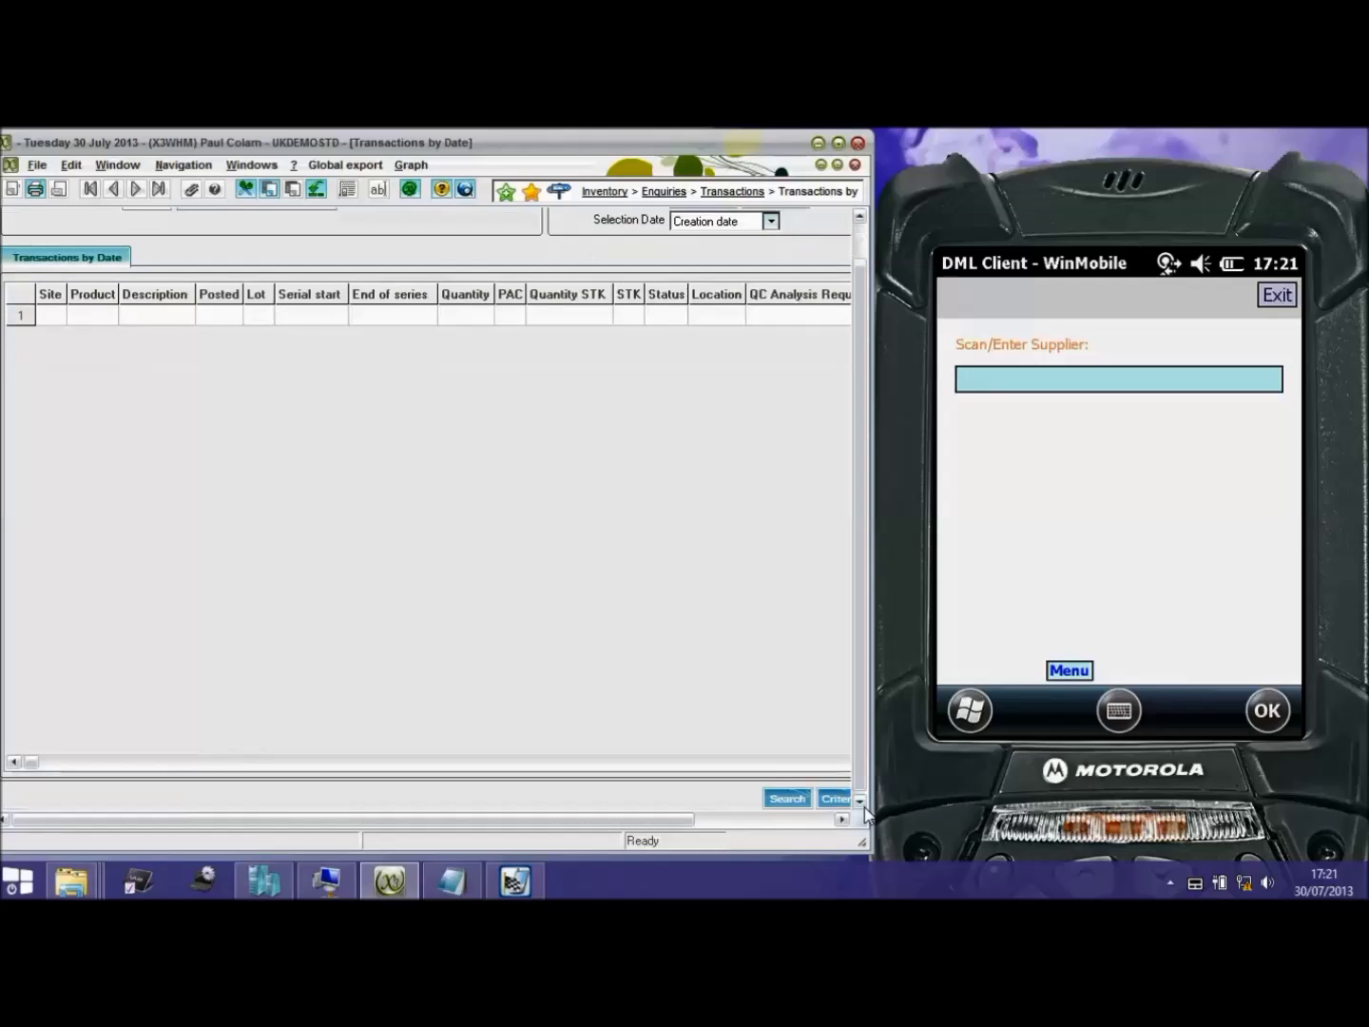
{"action": "left_click", "coordinate": [788, 799]}
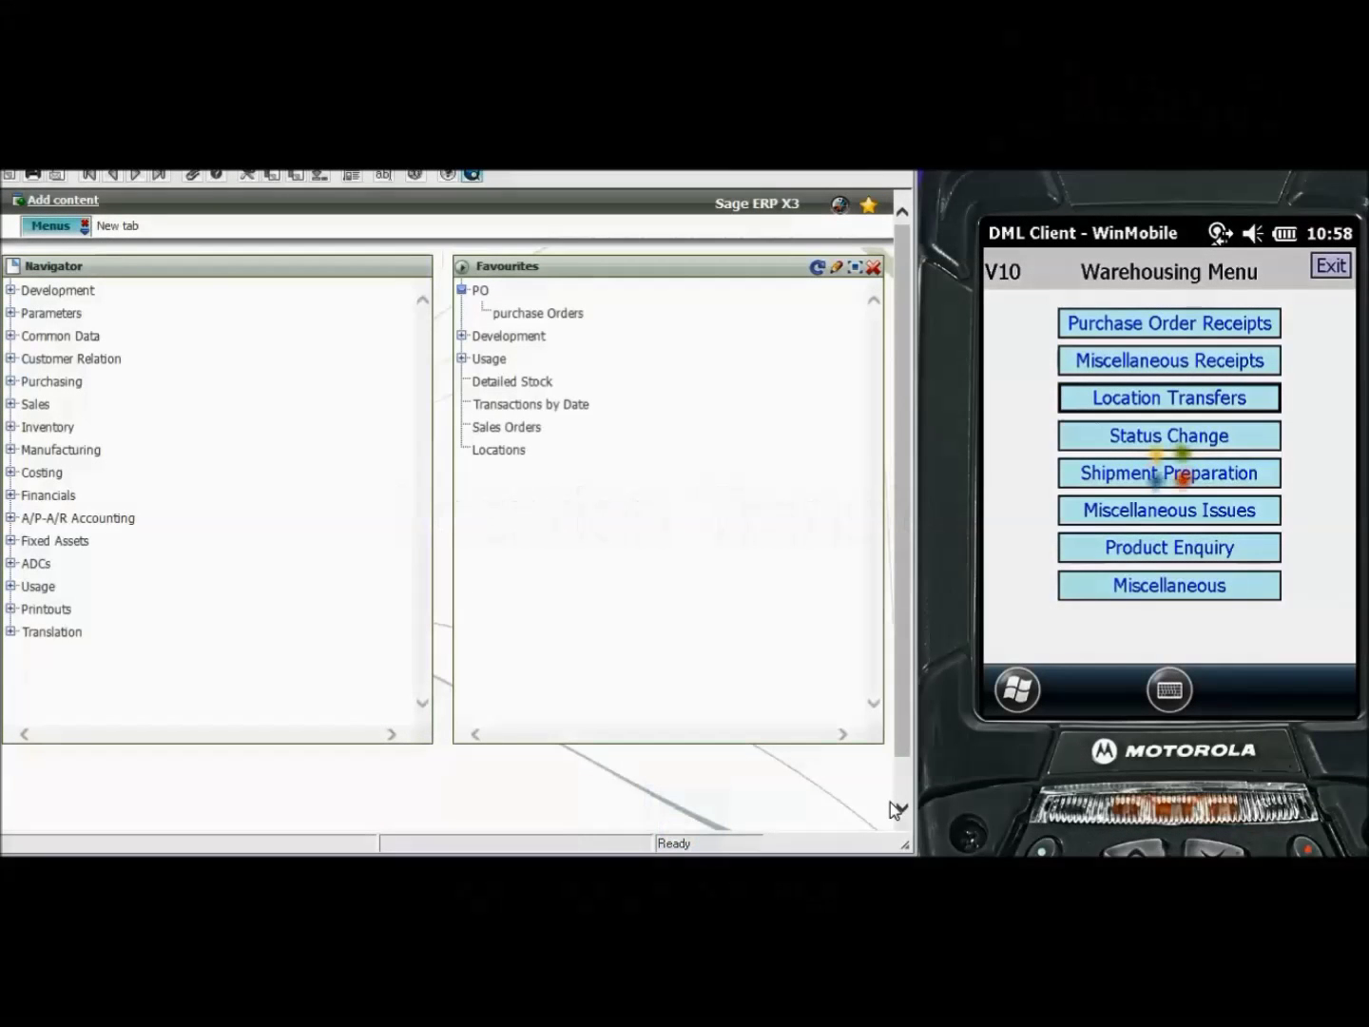
Step: Start a location transfer of 10 units of BMSMN00103 from source location DOCK
{"action": "key", "text": "Return"}
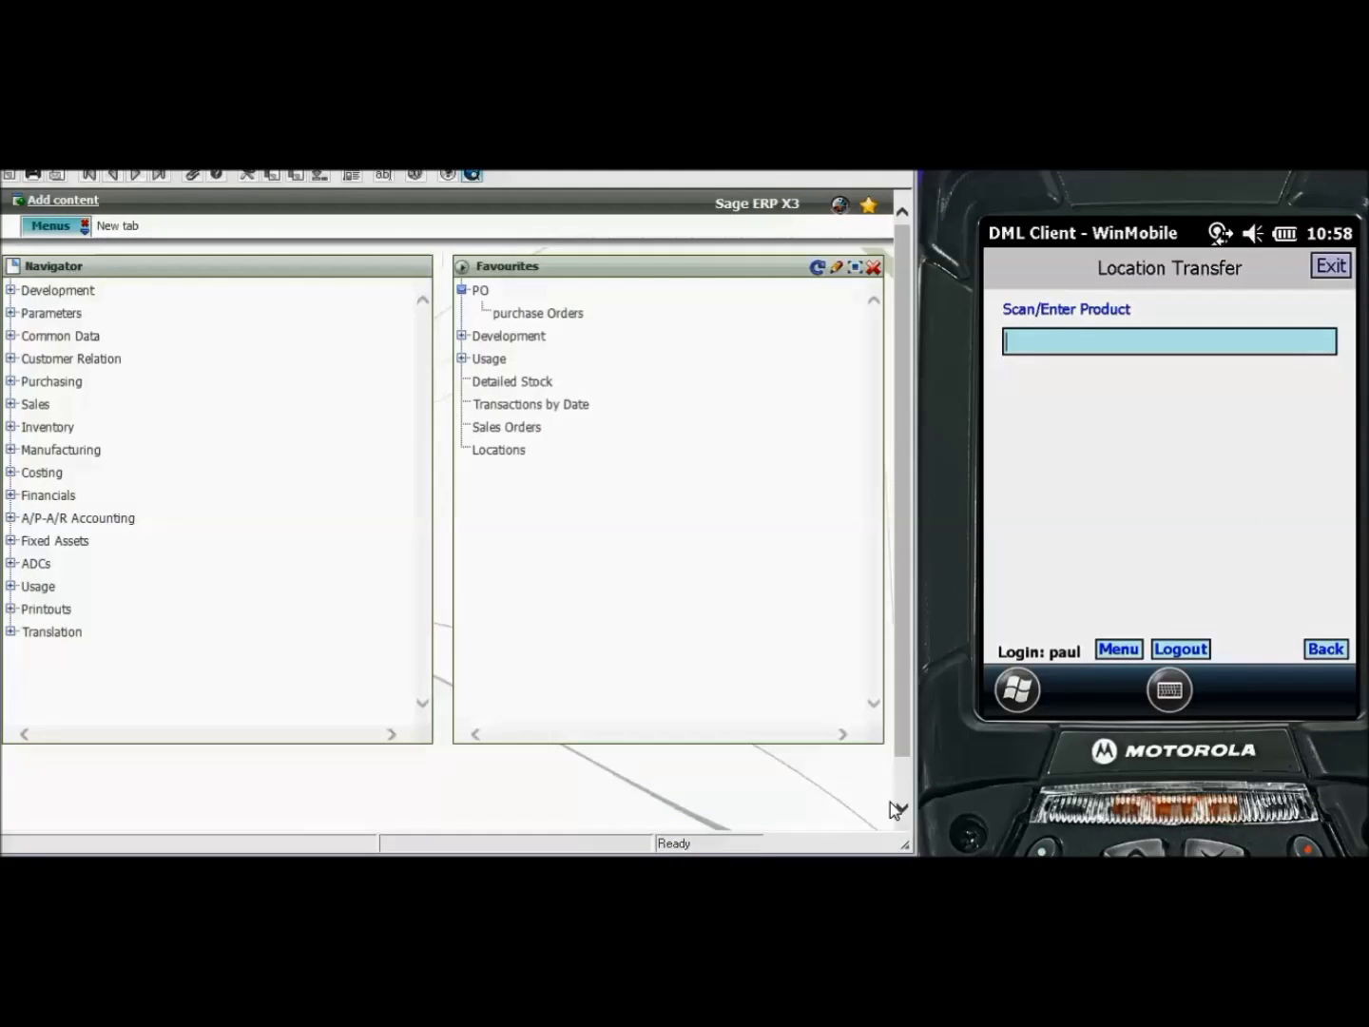
{"action": "type", "text": "BMSMN00103"}
{"action": "key", "text": "Return"}
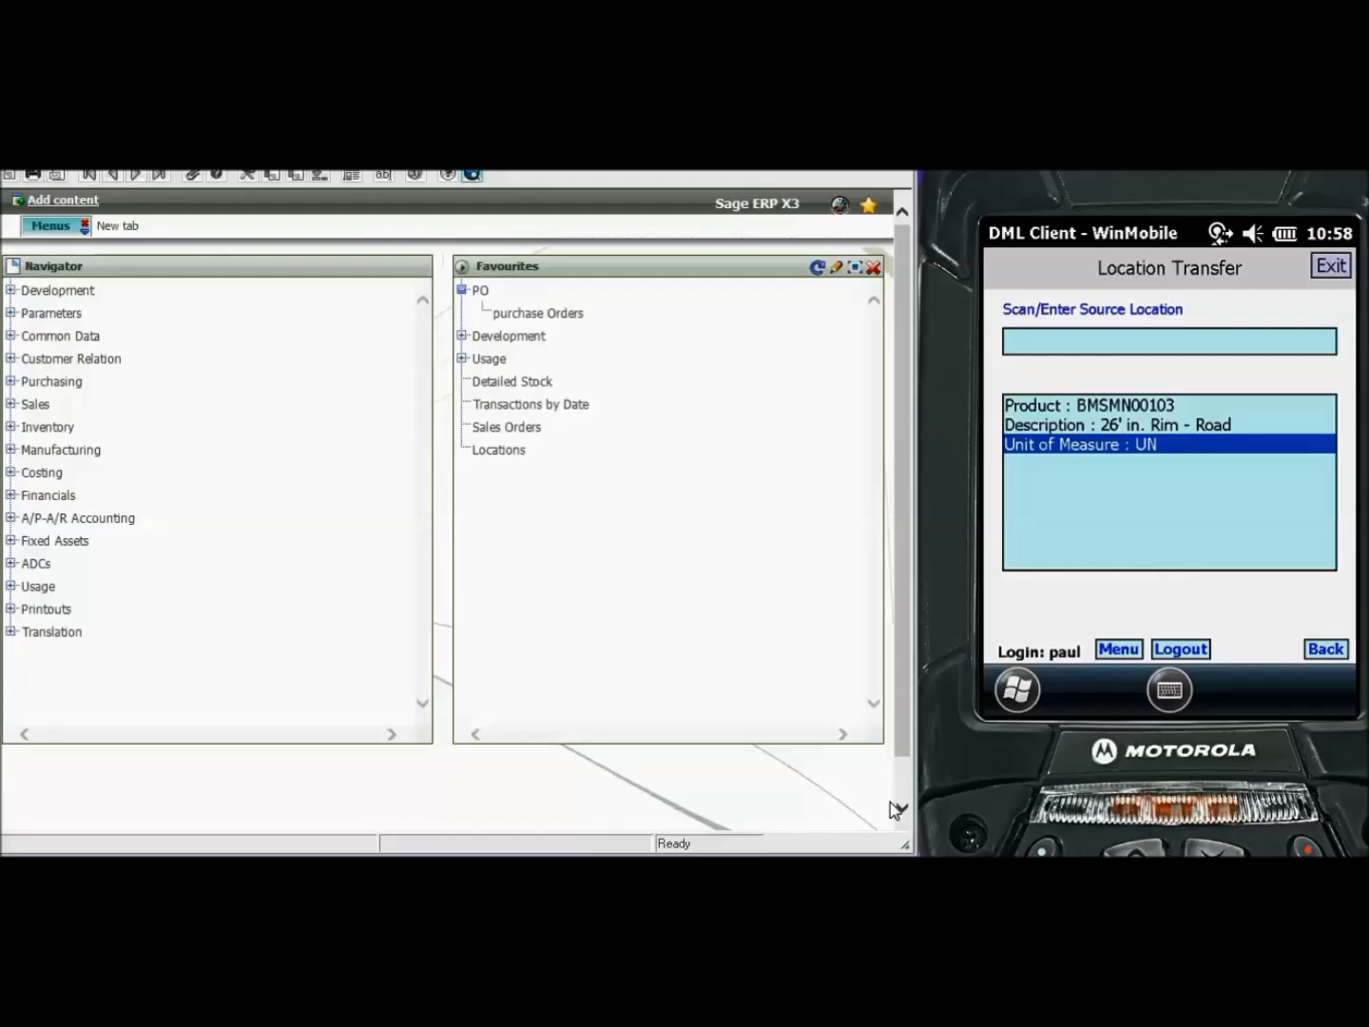
{"action": "type", "text": "DOCK"}
{"action": "key", "text": "Return"}
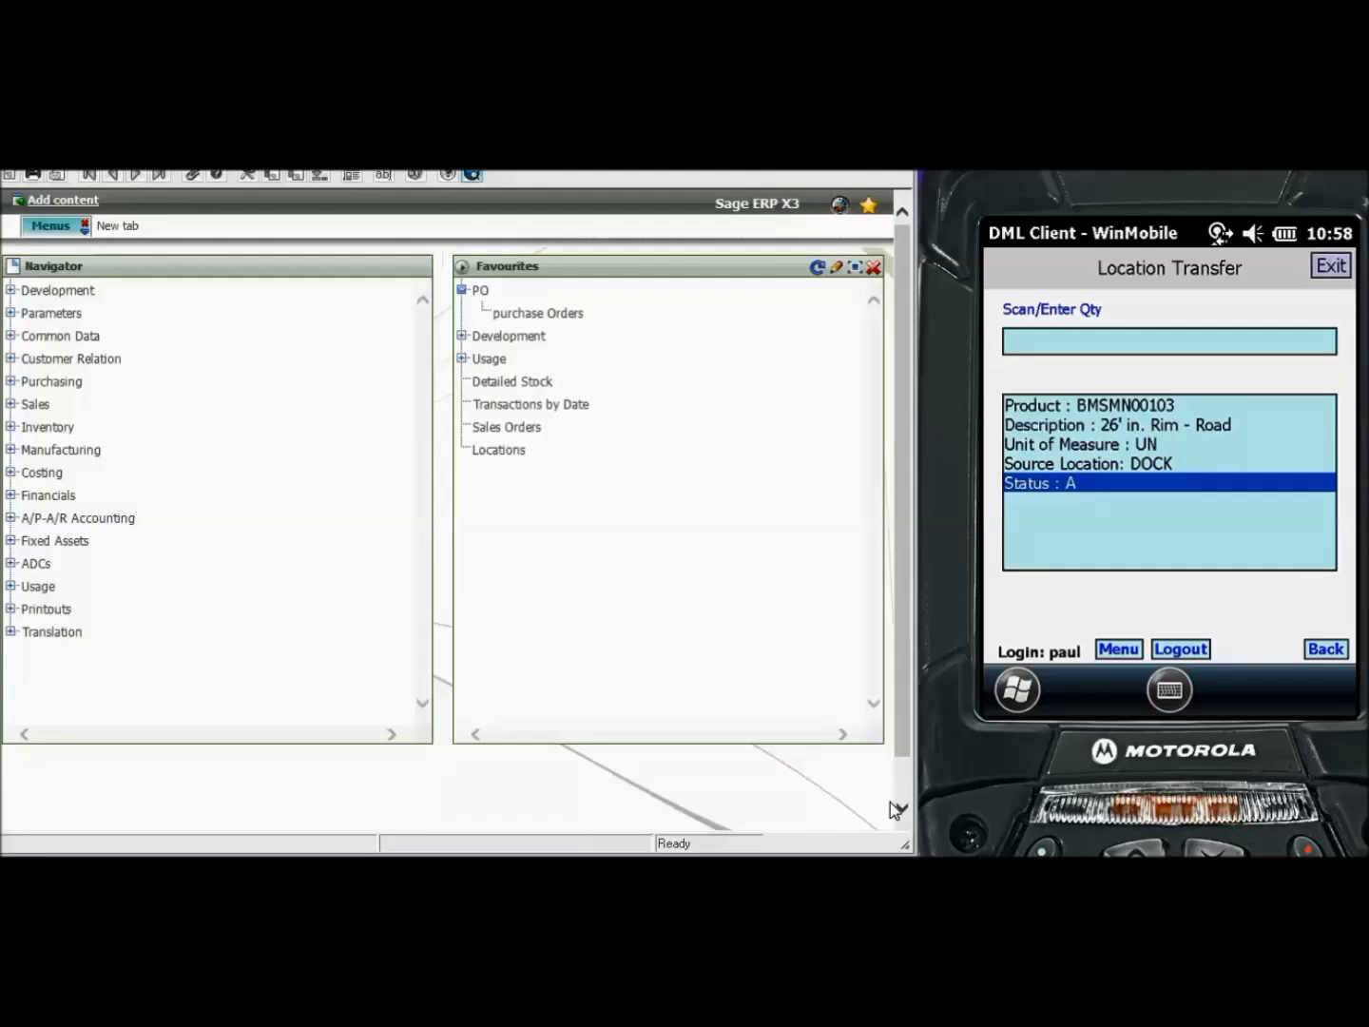
{"action": "type", "text": "10"}
{"action": "key", "text": "Return"}
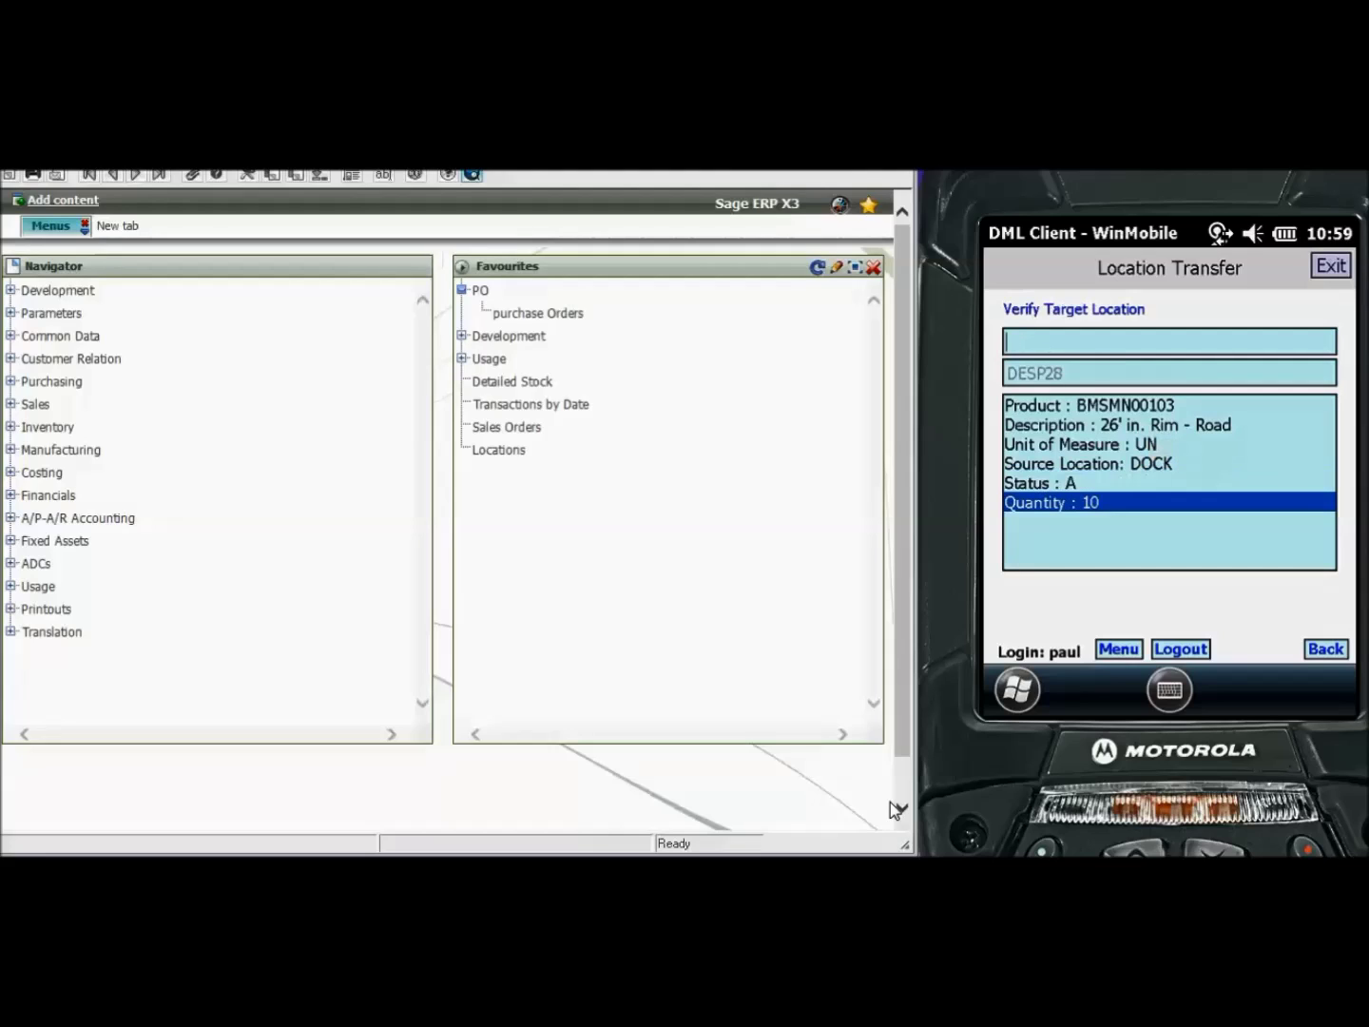
Step: Verify DESP28 as the target location and confirm the 10-unit transfer
{"action": "type", "text": "desp28"}
{"action": "key", "text": "Return"}
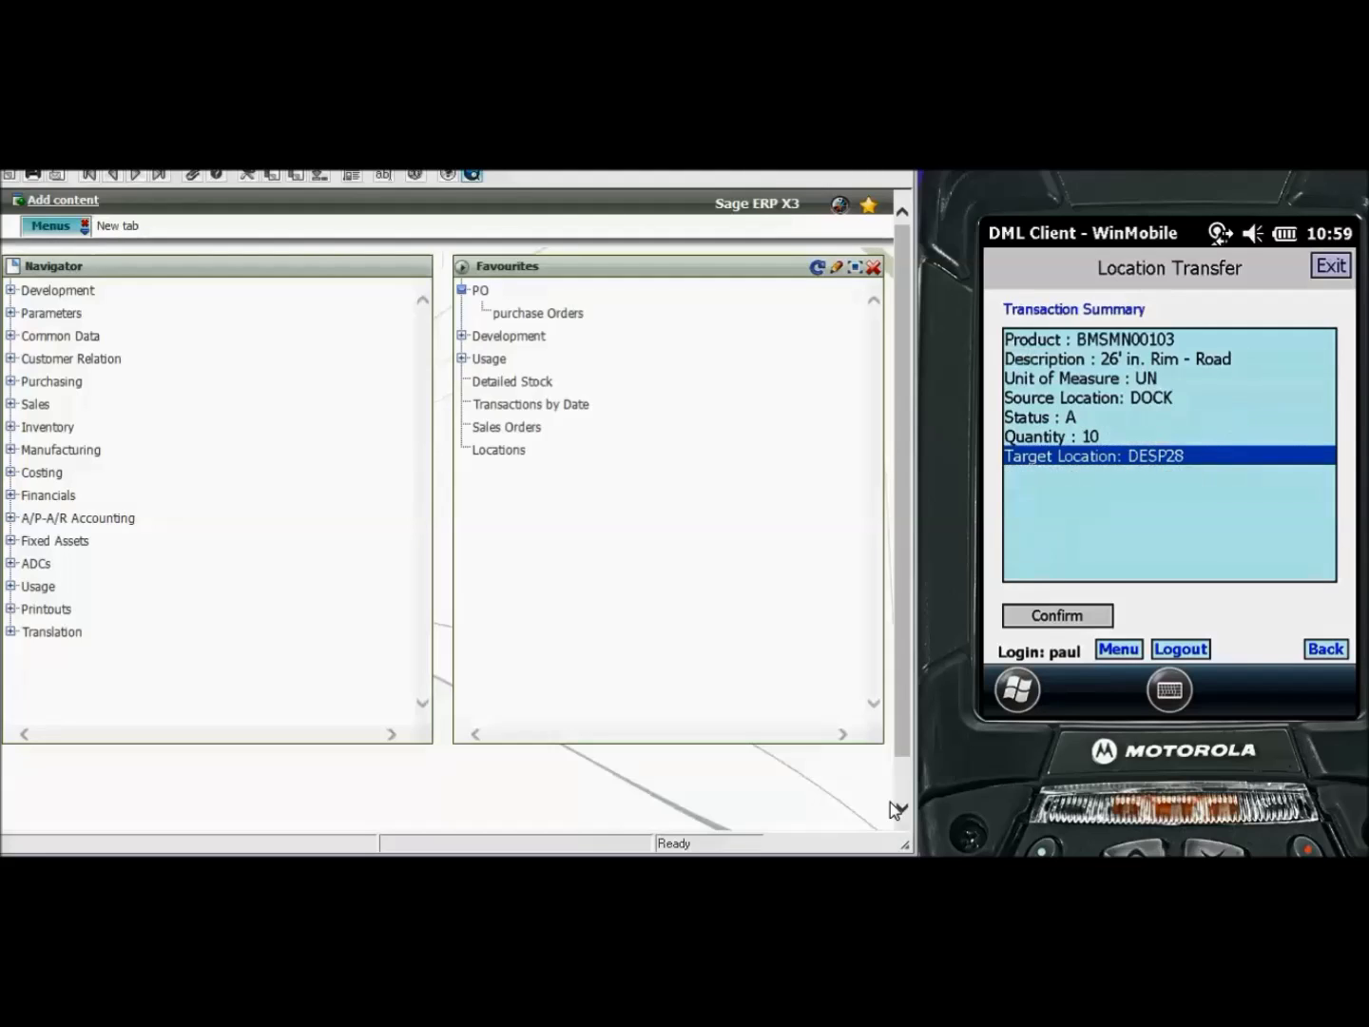
{"action": "key", "text": "Return"}
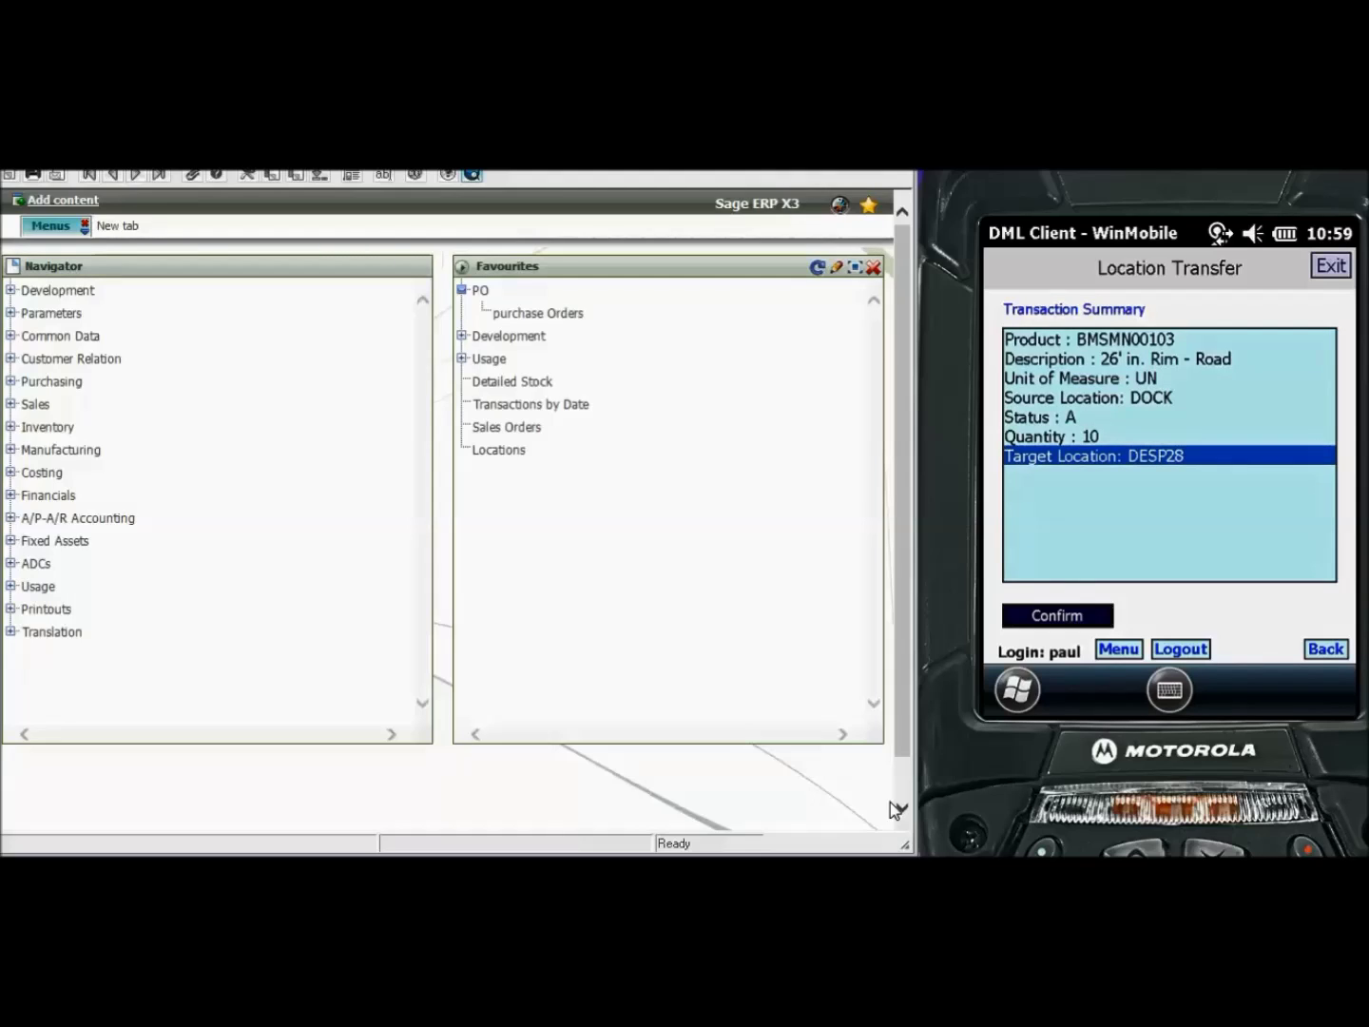